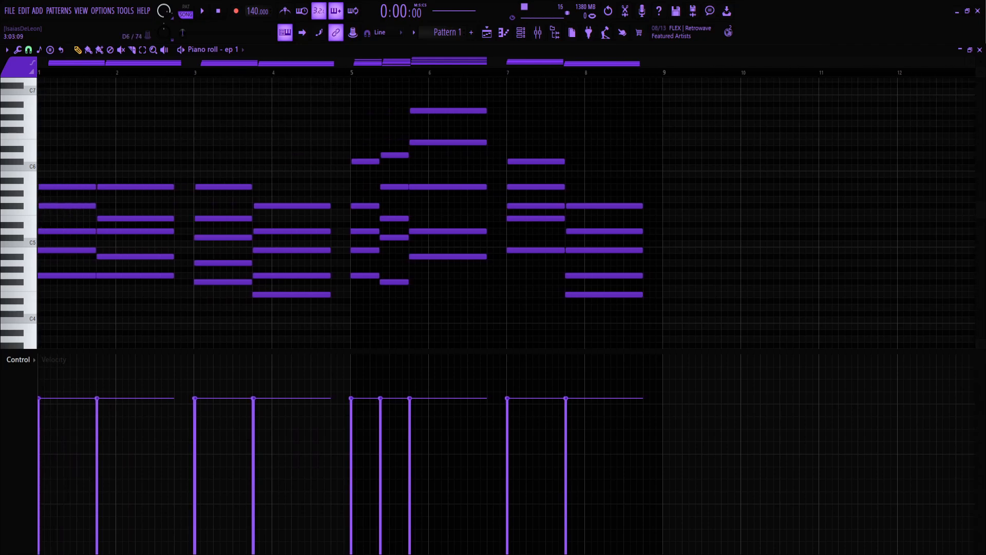
Step: Switch playback to pattern mode and listen to the ep 1 chords of Pattern 1 in the piano roll
scroll(224, 211, "up", 1)
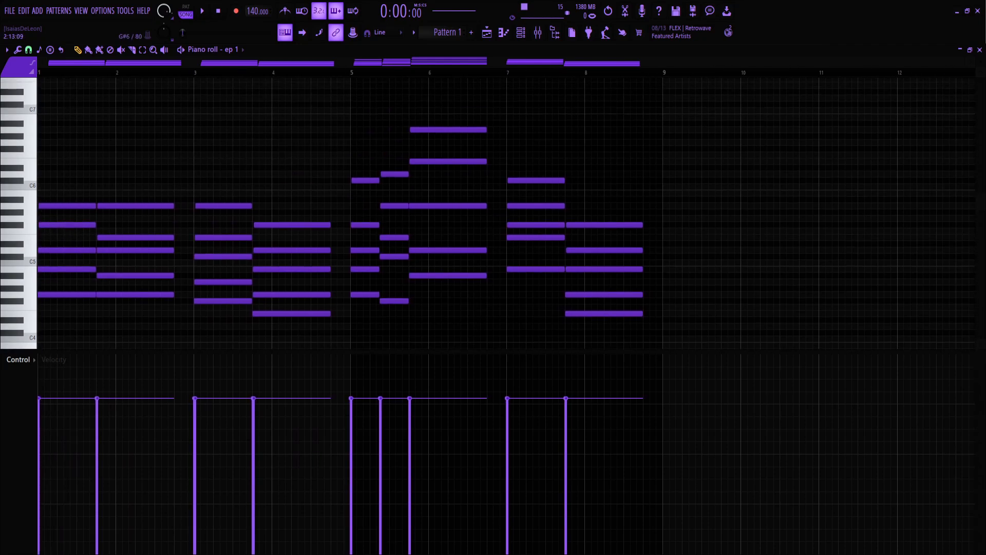
key("l")
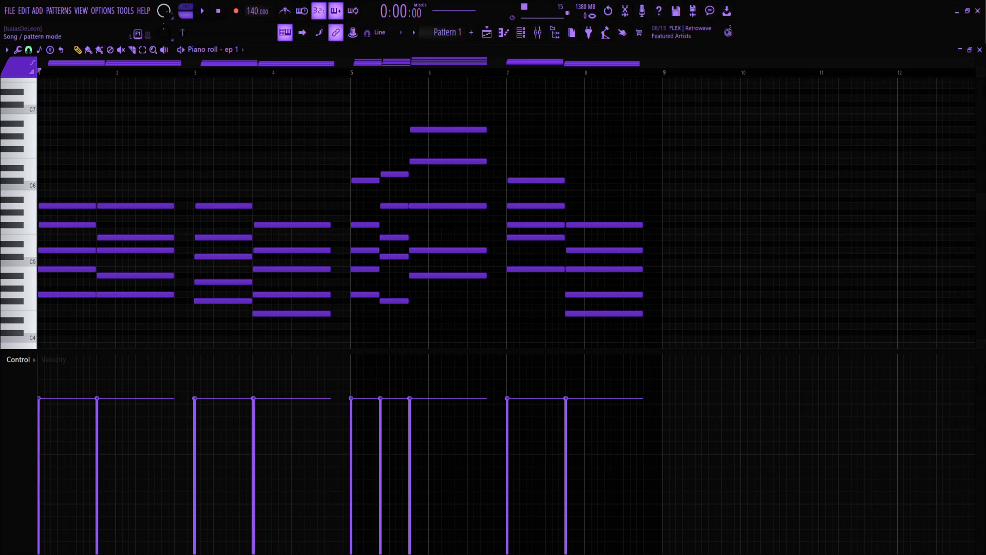
key("space")
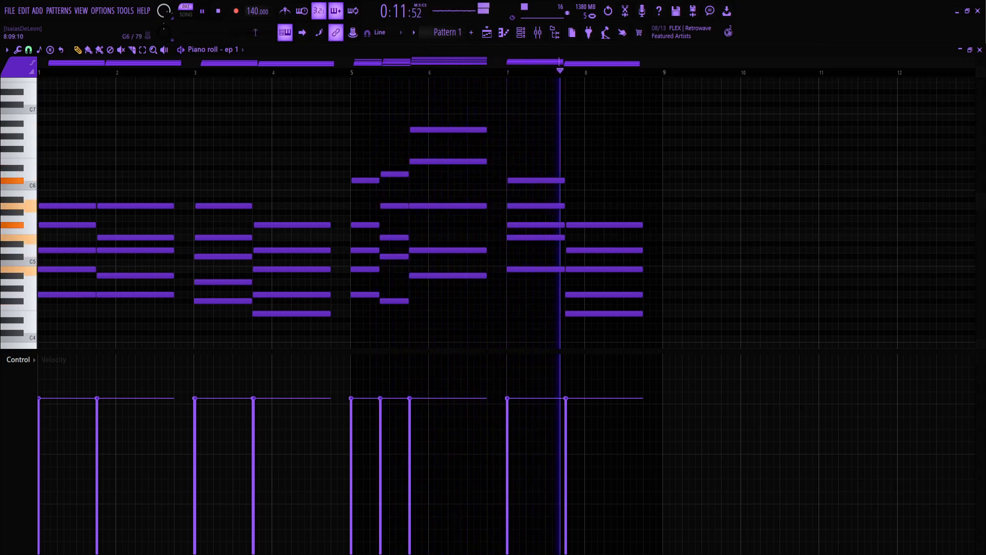
key("space")
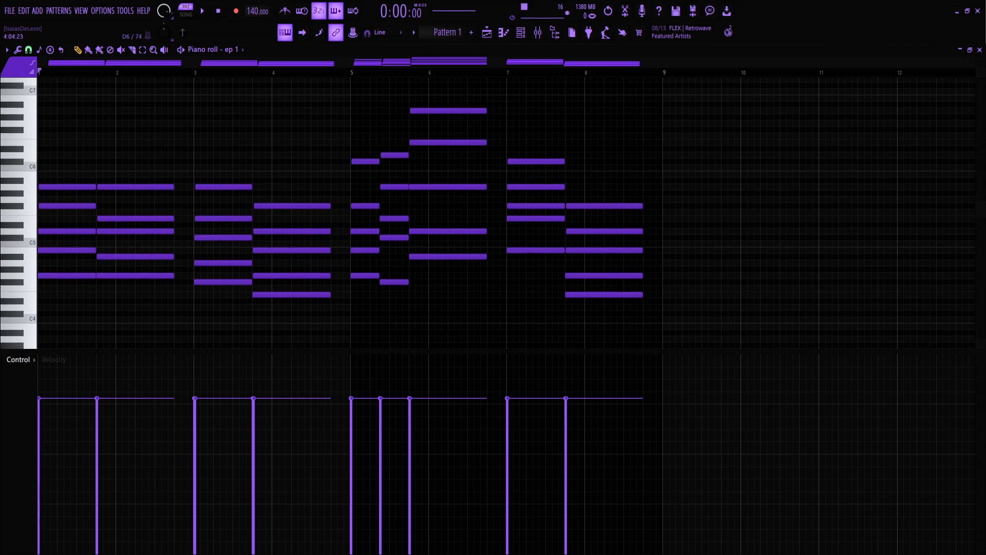
scroll(487, 213, "up", 1)
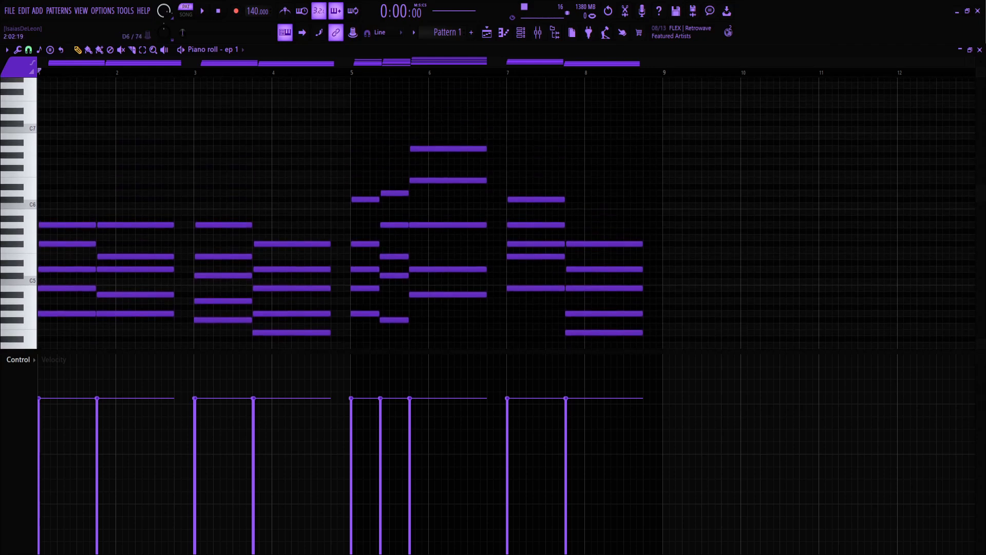
left_click_drag(57, 126, 276, 209)
scroll(369, 129, "up", 1)
left_click_drag(349, 127, 392, 177)
left_click_drag(503, 115, 656, 207)
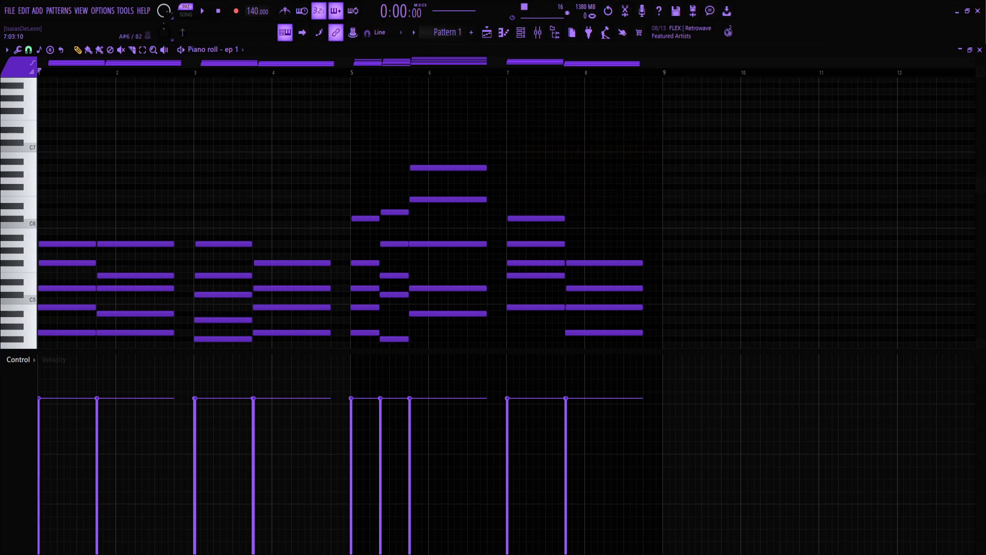
scroll(656, 207, "down", 2)
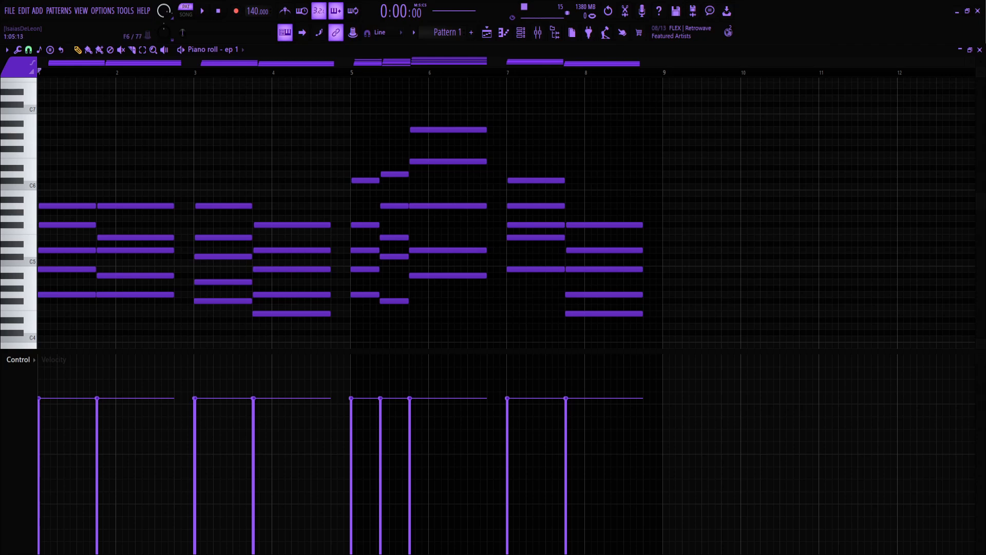
Step: Highlight the first chord and all ep 1 chord notes to examine the progression, and clear the selection
left_click_drag(48, 121, 301, 183)
left_click_drag(42, 127, 251, 203)
left_click_drag(38, 171, 72, 311)
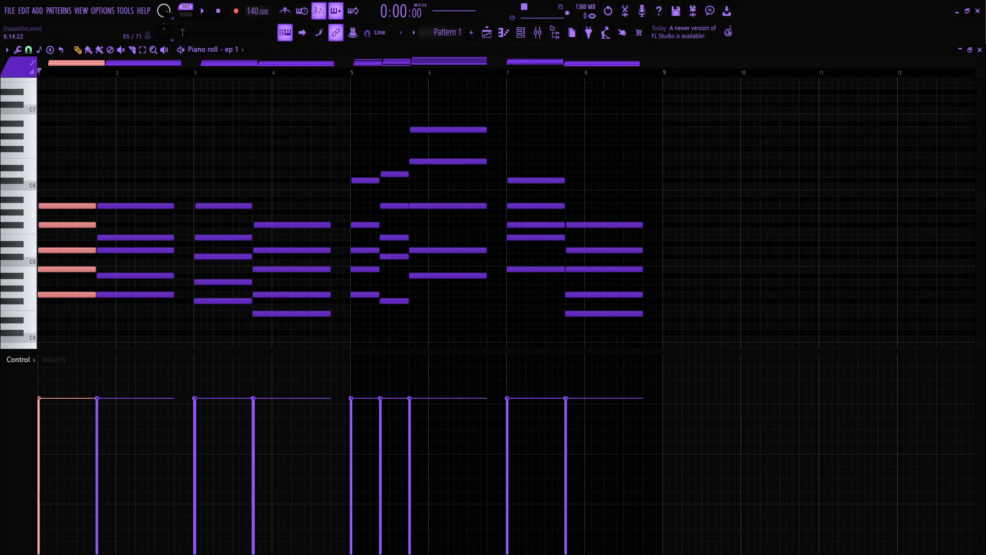
scroll(498, 192, "up", 1)
left_click_drag(660, 114, 56, 349)
scroll(306, 260, "up", 3)
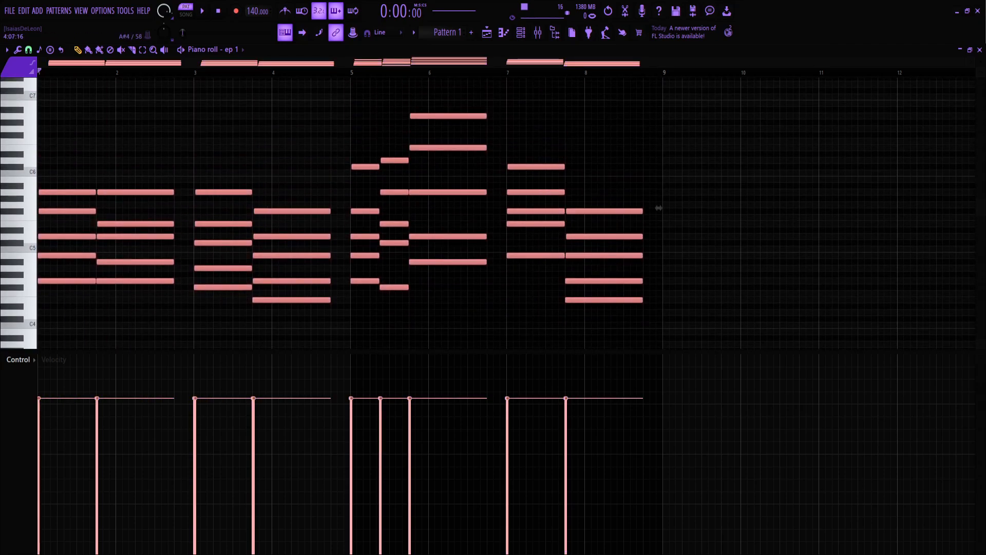
left_click(658, 207)
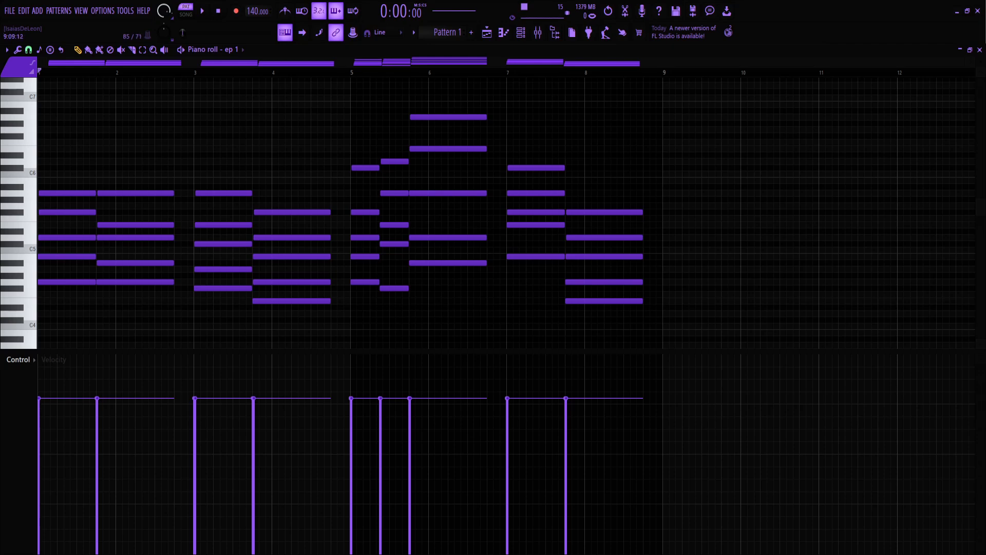
scroll(506, 213, "up", 2)
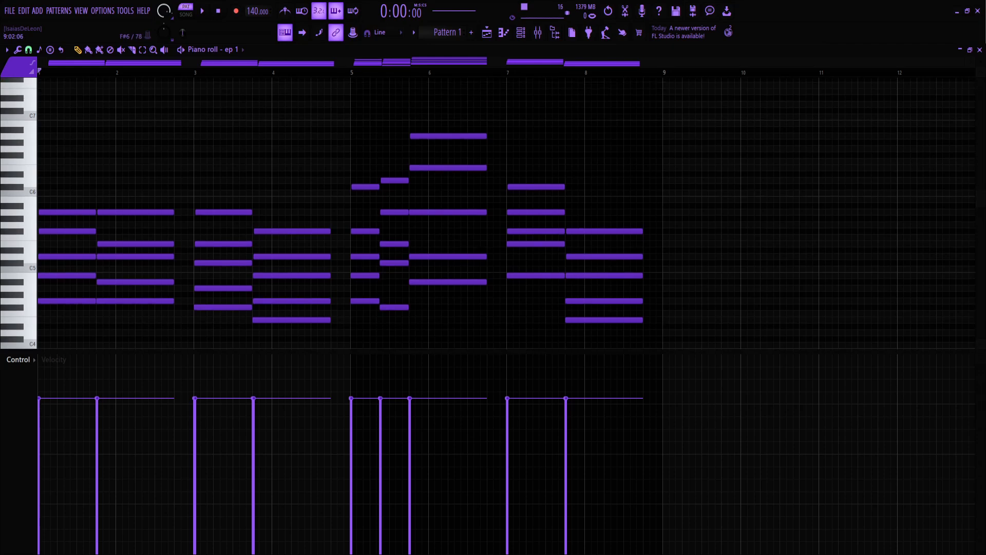
scroll(506, 213, "down", 2)
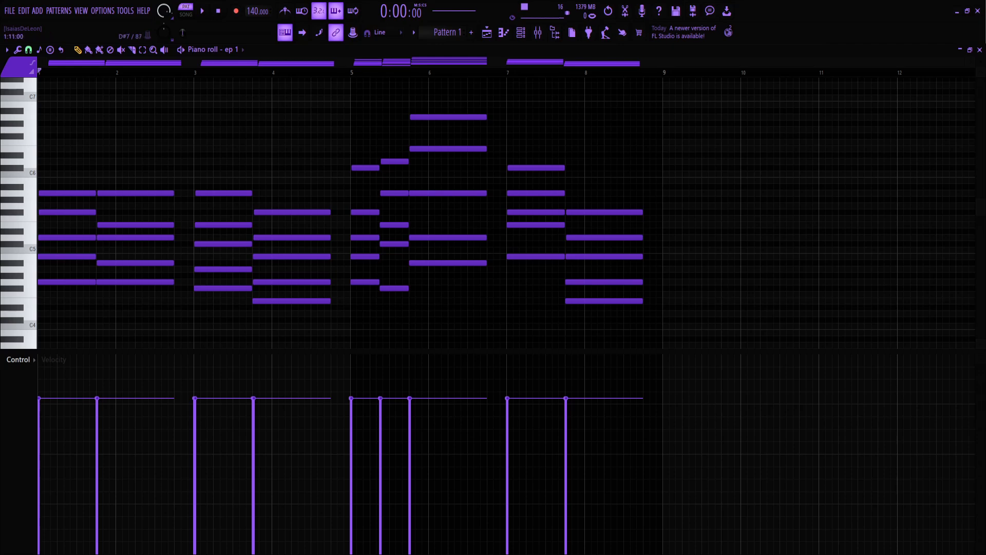
Step: Listen to the last two ep 1 chords from bar 7 and return the playback position to the start
left_click(506, 72)
key("space")
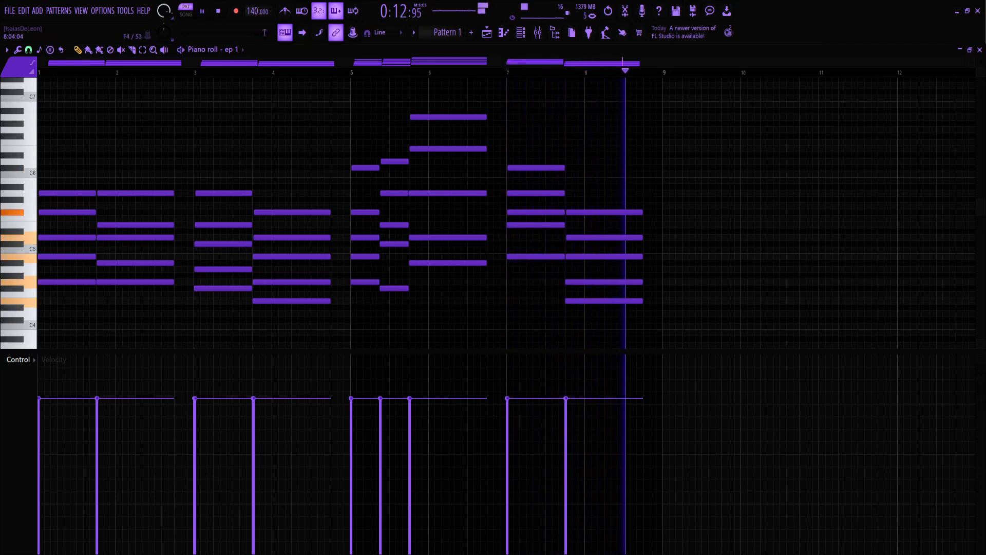
key("space")
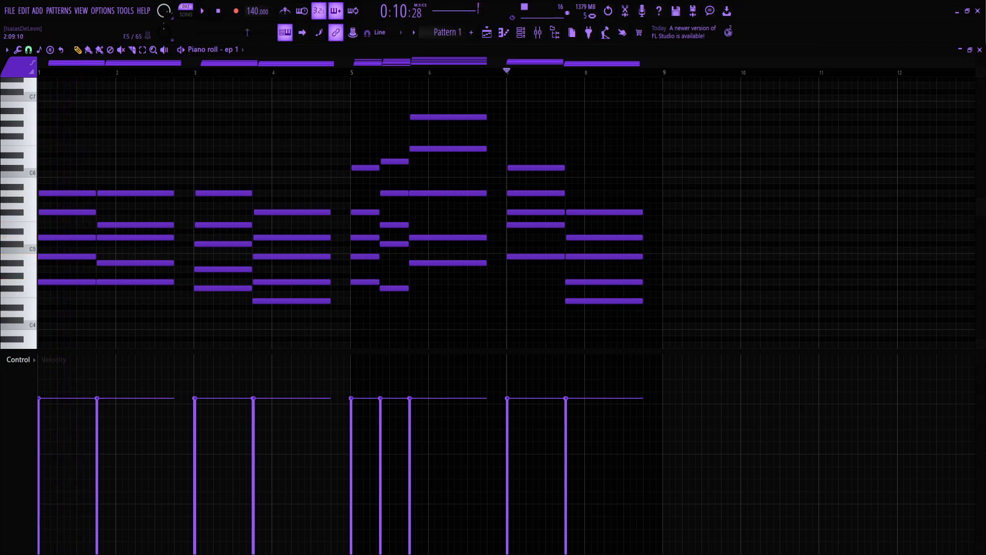
left_click(218, 11)
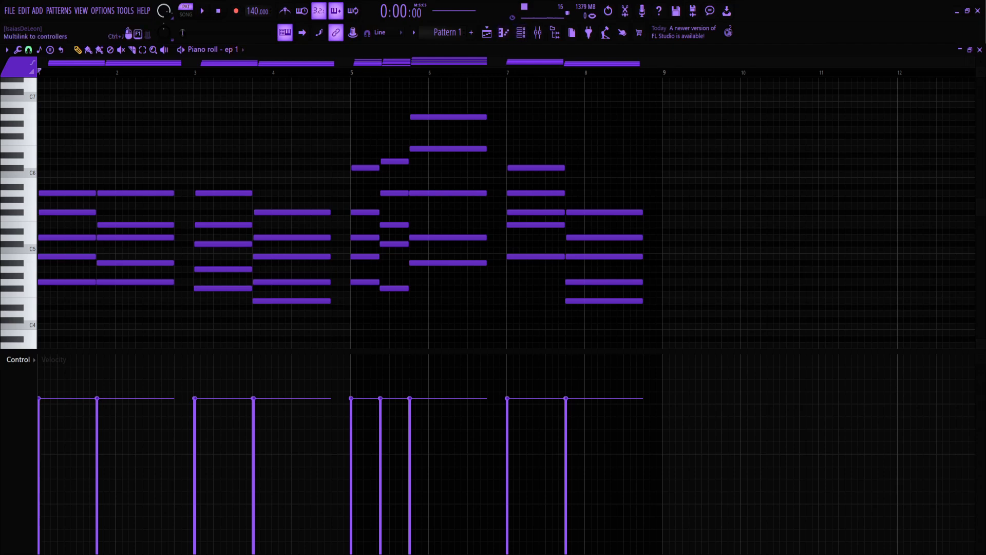
Step: Switch to Pattern 2 and listen to its ep 2 chords
scroll(447, 32, "down", 1)
scroll(232, 50, "down", 1)
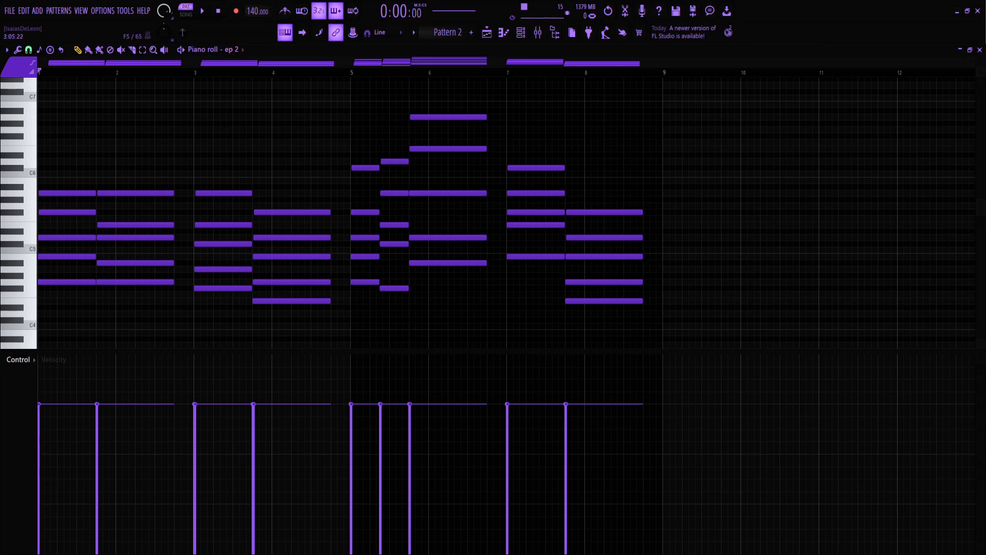
key("space")
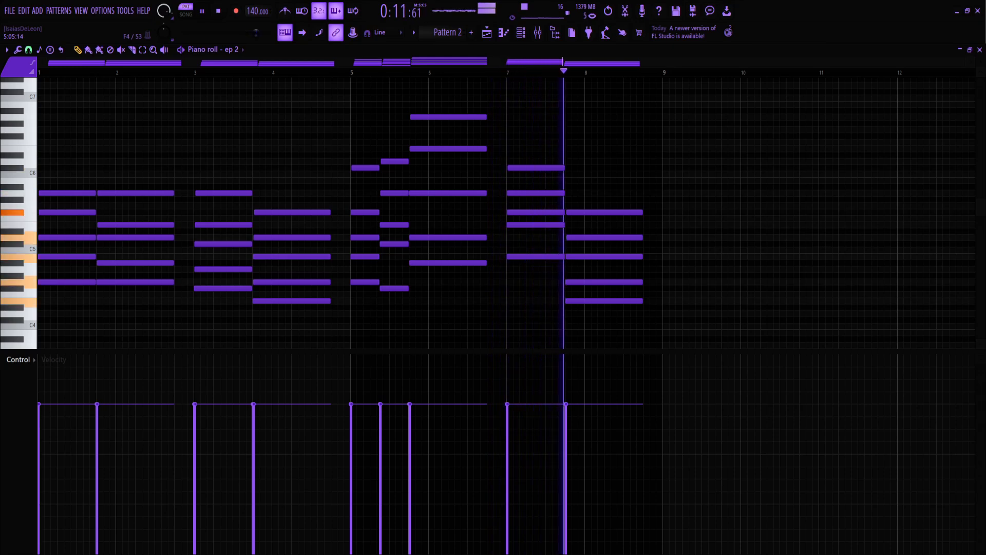
key("space")
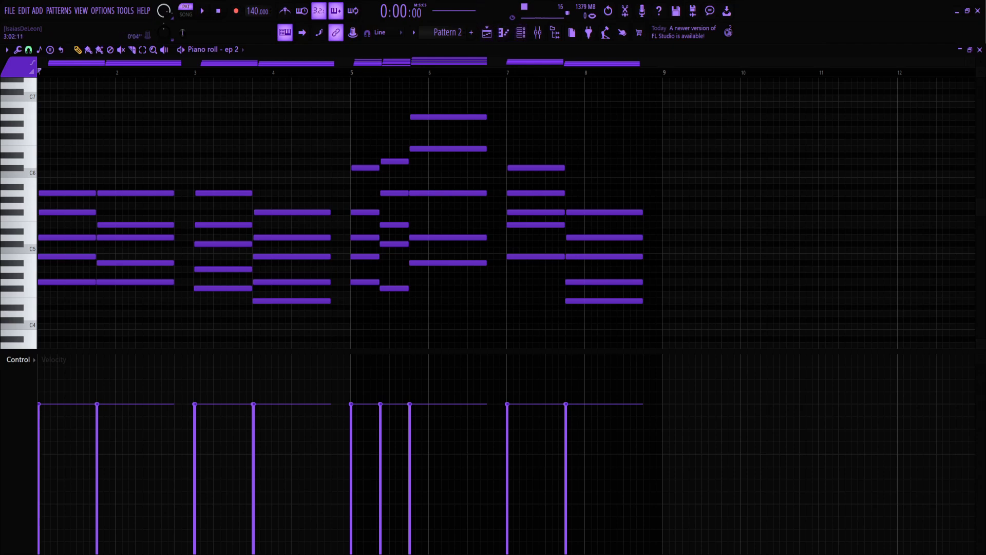
Step: Inspect the instrument plugins on the ep 2 and ep 1 channels in the channel rack and close them again
left_click(521, 32)
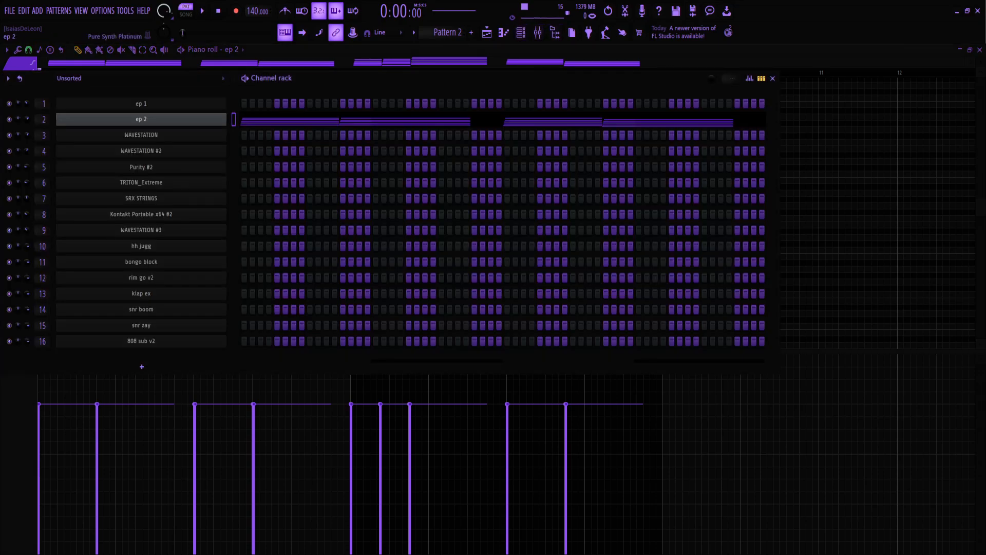
left_click(772, 79)
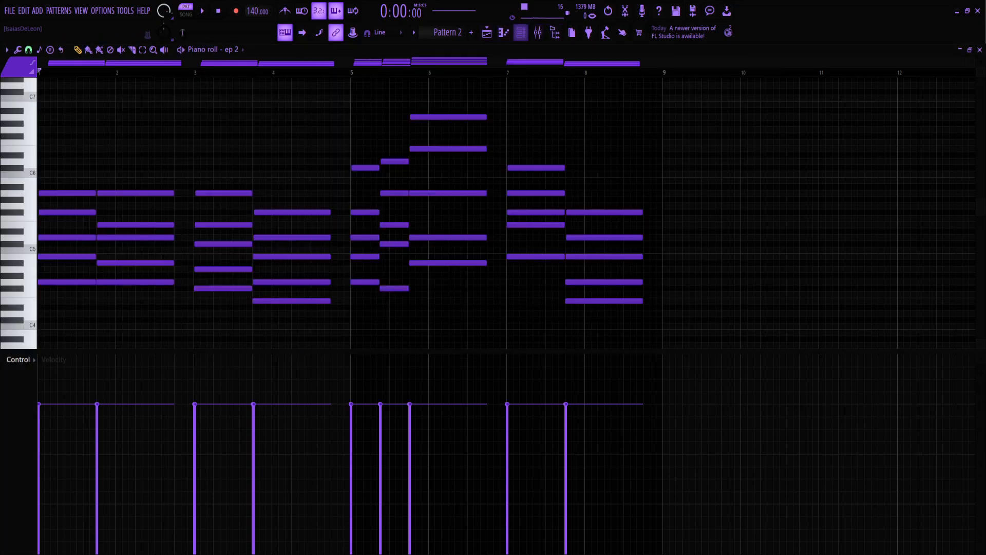
left_click(521, 33)
left_click(142, 119)
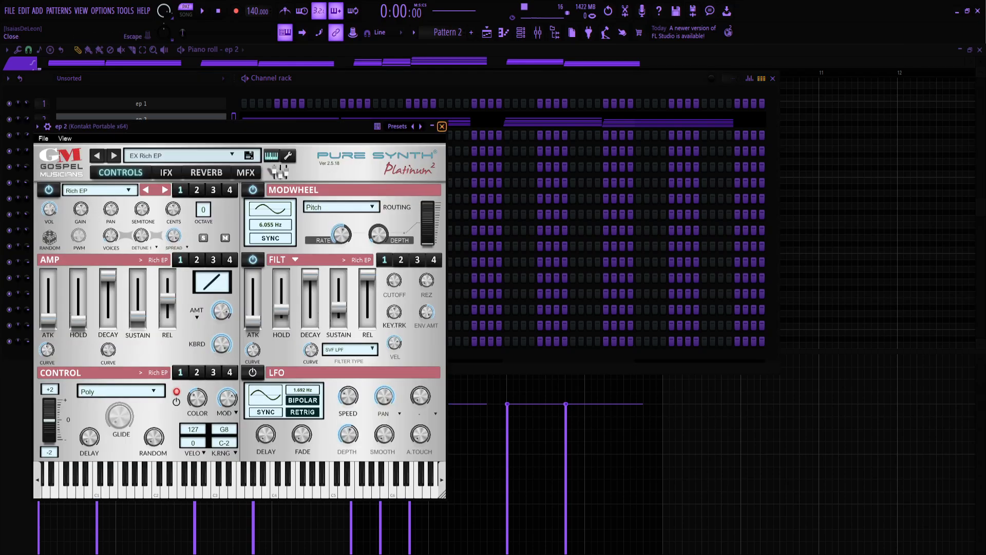
left_click(442, 127)
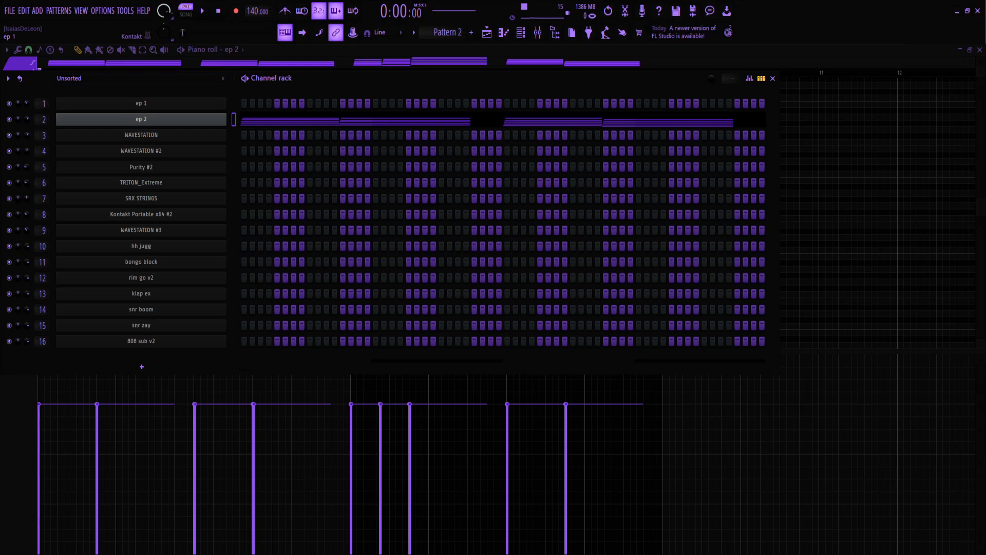
left_click(141, 103)
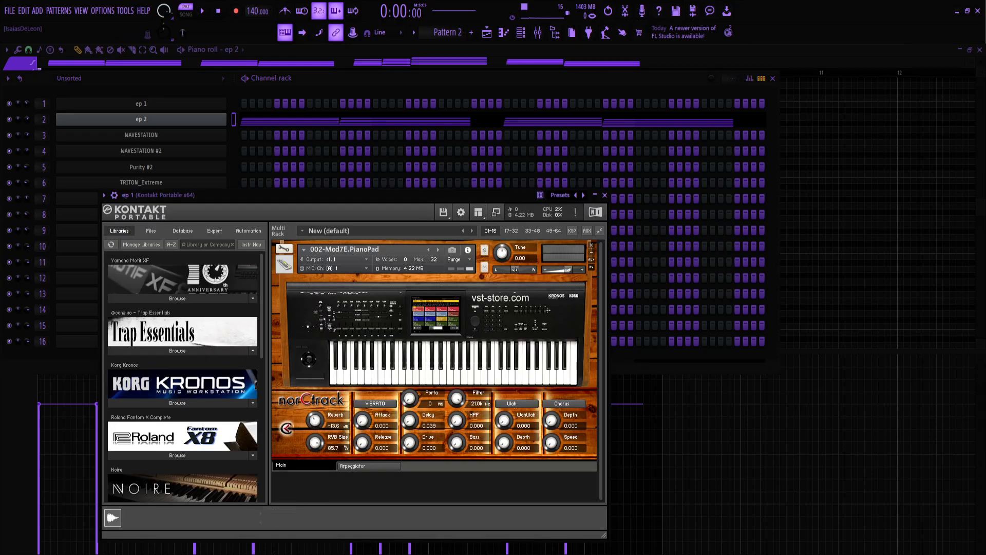
left_click(605, 195)
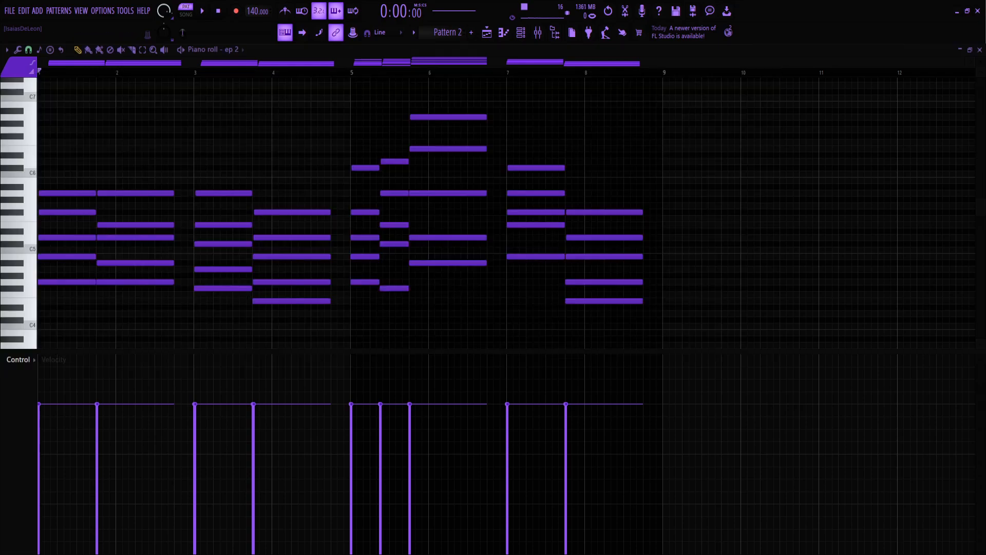
left_click(772, 78)
Step: Return to the playlist, switch playback to song mode and select bars 1 to 8 of the arrangement
left_click(980, 49)
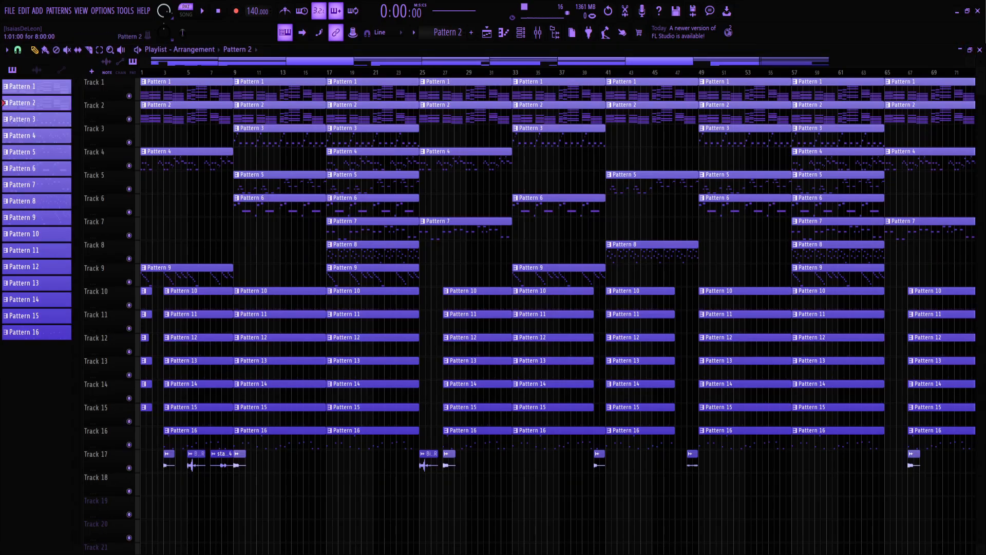
left_click(185, 12)
left_click_drag(142, 72, 234, 72)
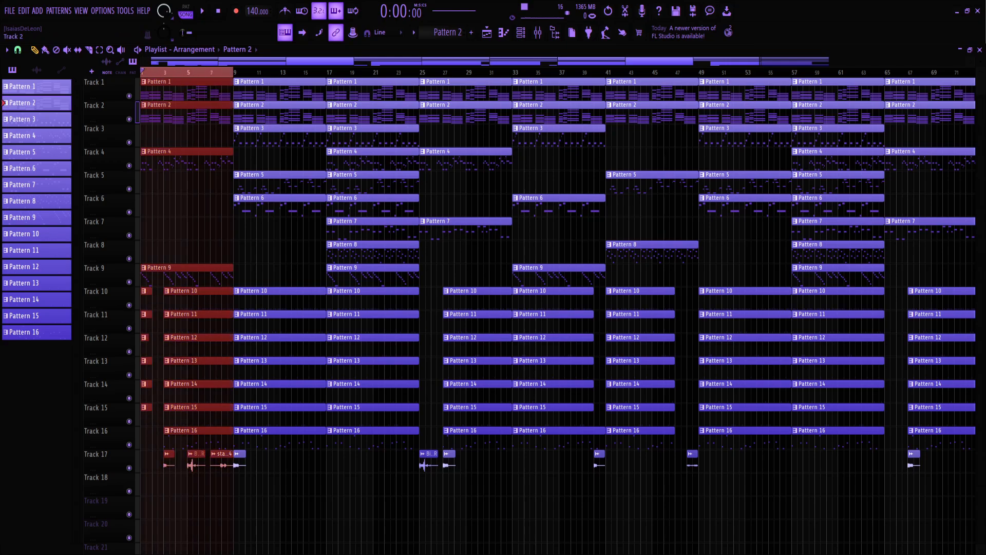
Step: Listen to Tracks 1 and 2 on their own over the selected bars, and restore all tracks and clear the selection
right_click(128, 96)
scroll(205, 155, "up", 4)
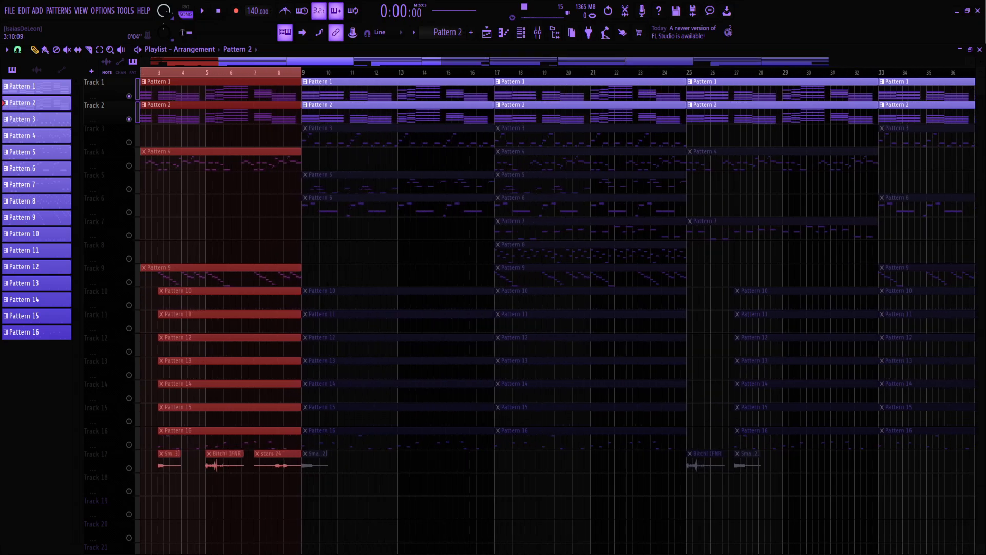
key("space")
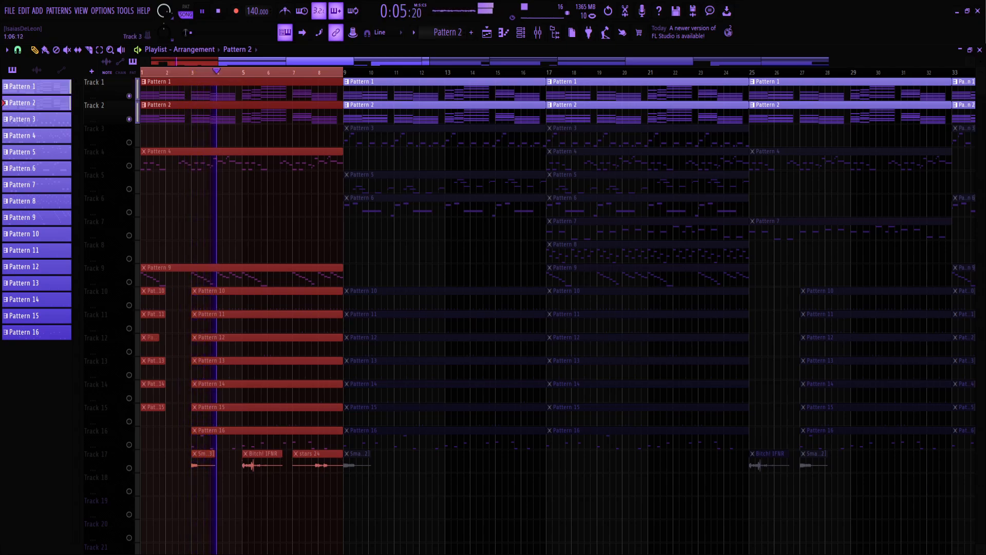
key("space")
right_click(129, 119)
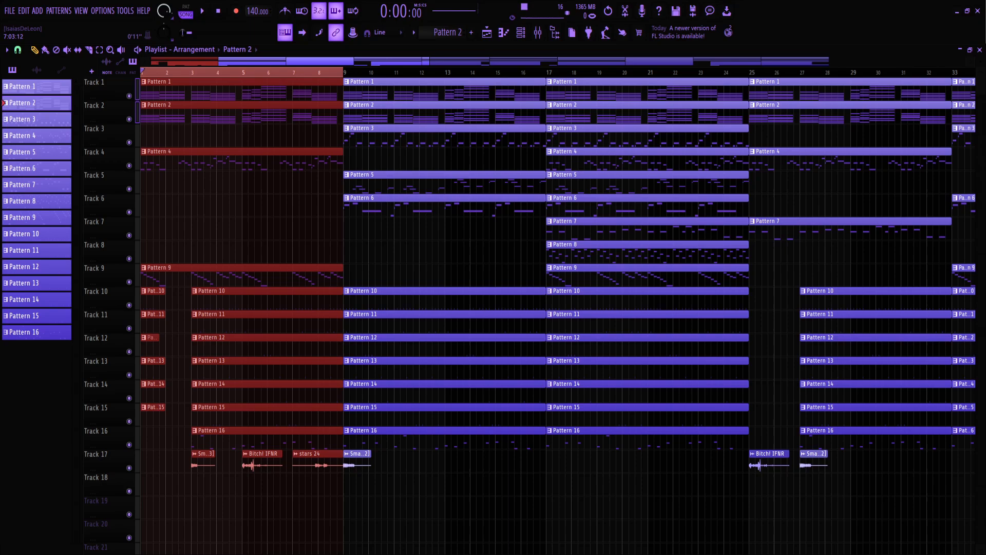
key("ctrl+d")
Step: Inspect the Fruity parametric EQ 2 on the first Kontakt Portable x64 insert in the mixer and close it
key("F9")
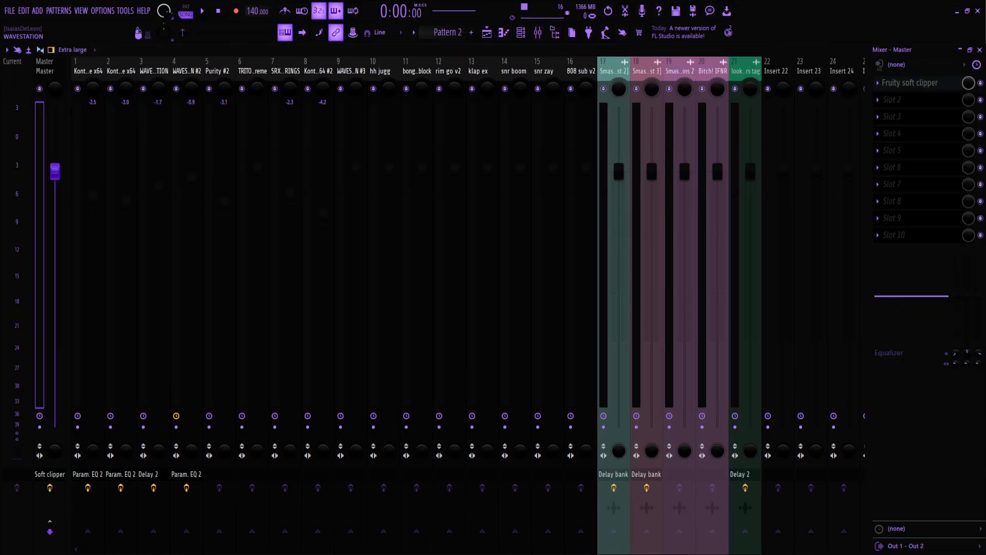
key("Right")
key("Right")
key("Left")
key("Right")
key("Left")
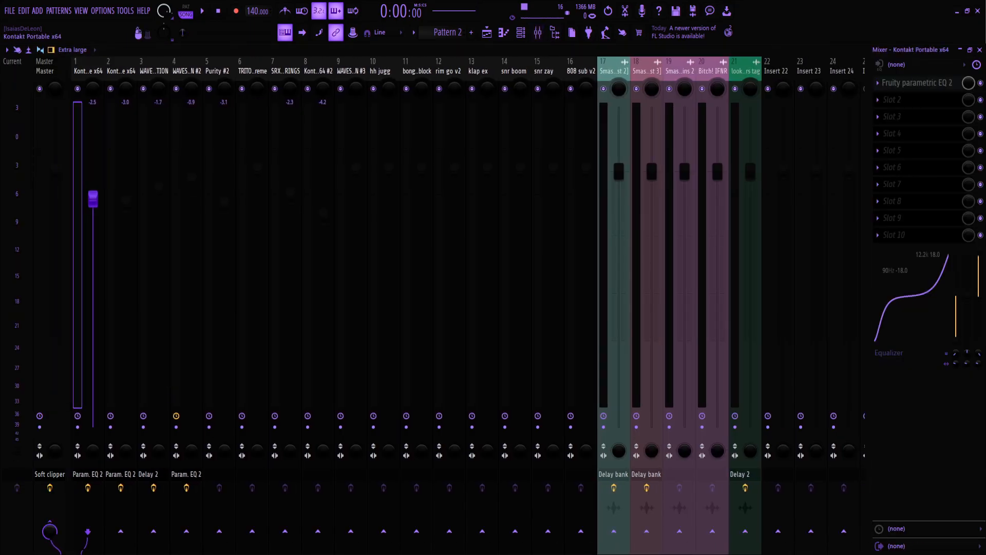
key("Right")
key("Left")
left_click(917, 82)
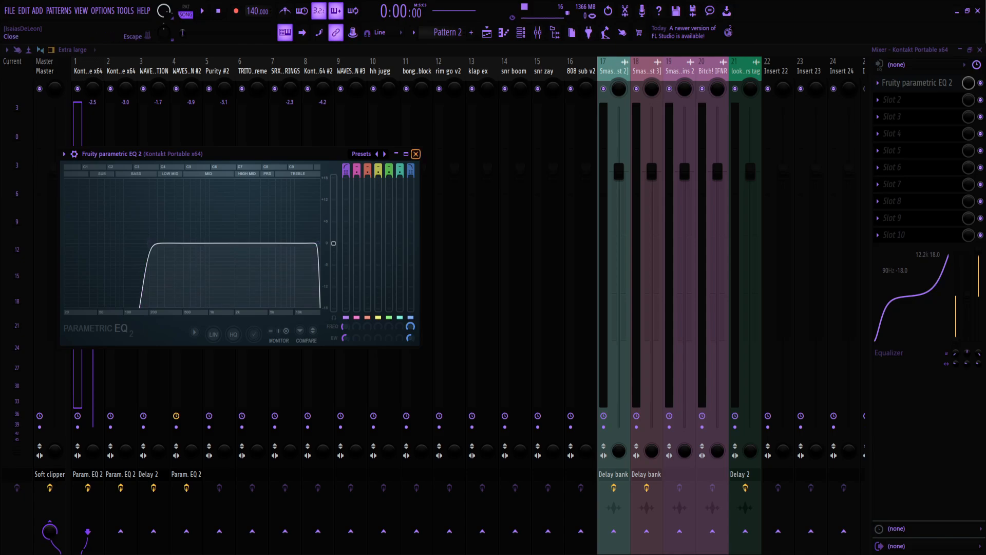
left_click(416, 154)
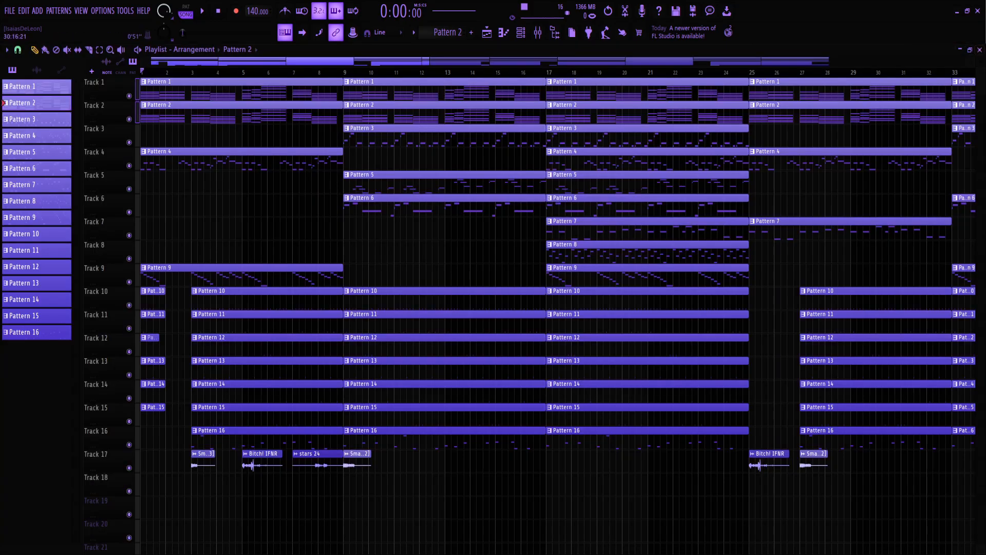
Step: Open the WAVESTATION notes of Pattern 3 from Track 3 in the piano roll and move the playback position to their start
key("F5")
double_click(410, 129)
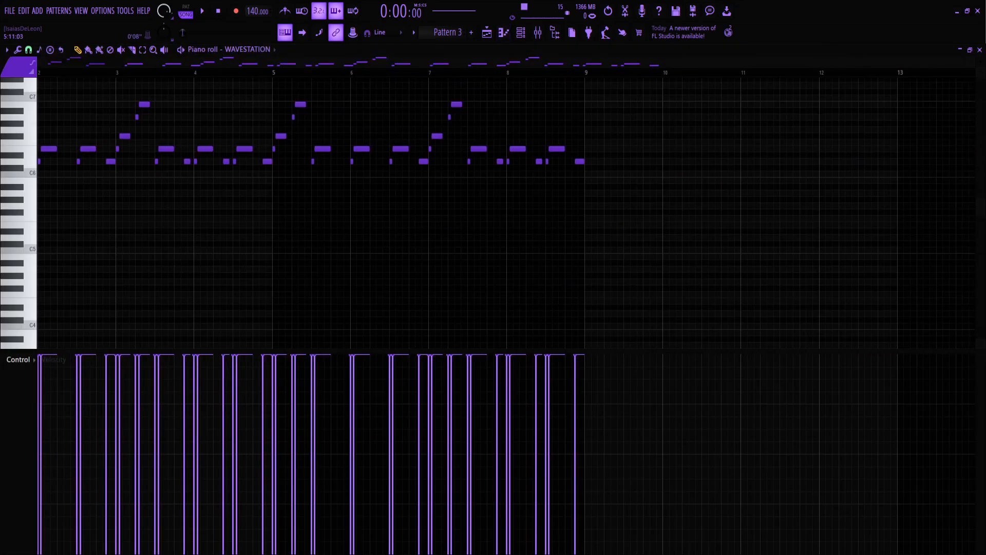
left_click(46, 73)
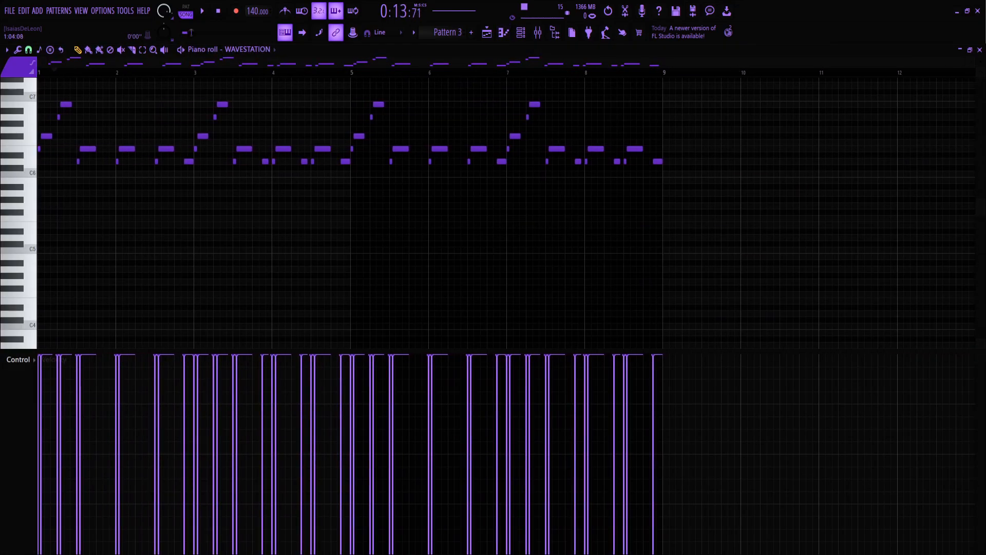
Step: Switch playback to pattern mode and listen to the WAVESTATION melody of Pattern 3 from its start
left_click(218, 11)
scroll(251, 110, "up", 3)
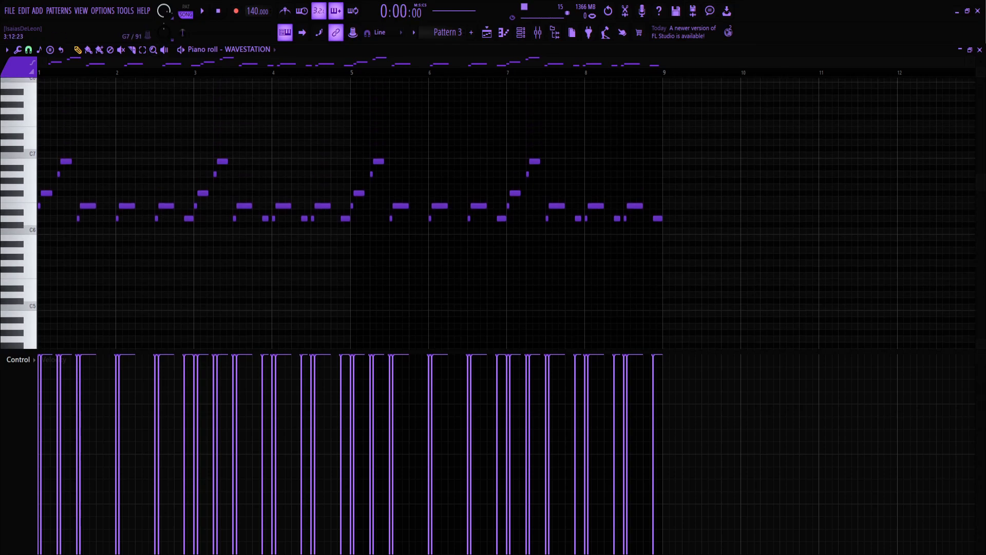
left_click(186, 11)
key("space")
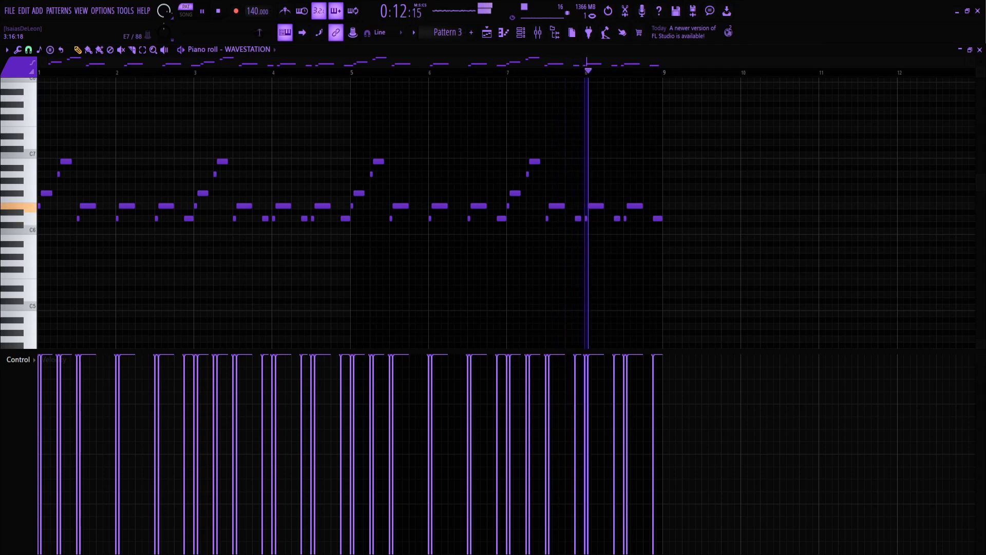
key("space")
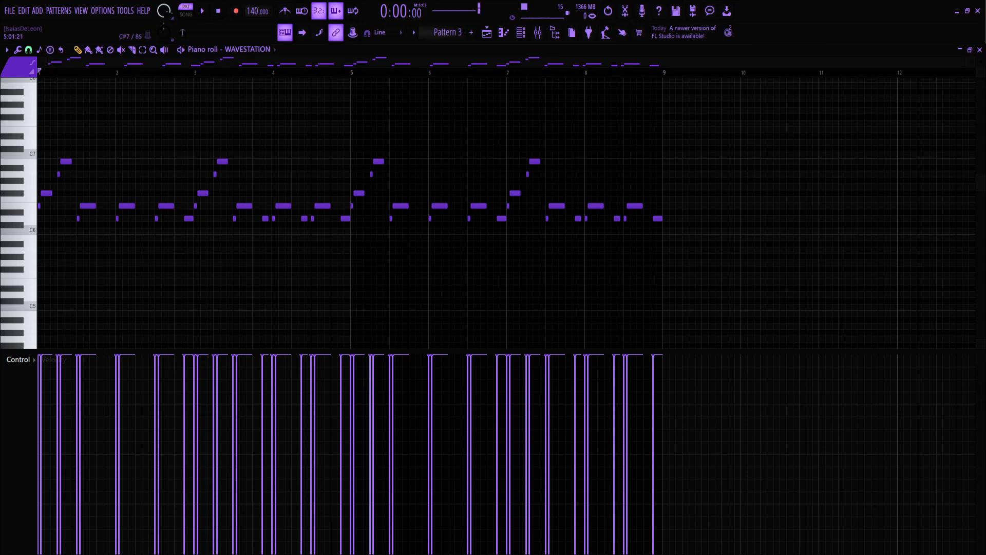
Step: Select the Pattern 3 notes in bars 1 and 2, and inspect the Fruity delay 2 on the WAVESTATION mixer insert and close it
scroll(487, 213, "up", 3)
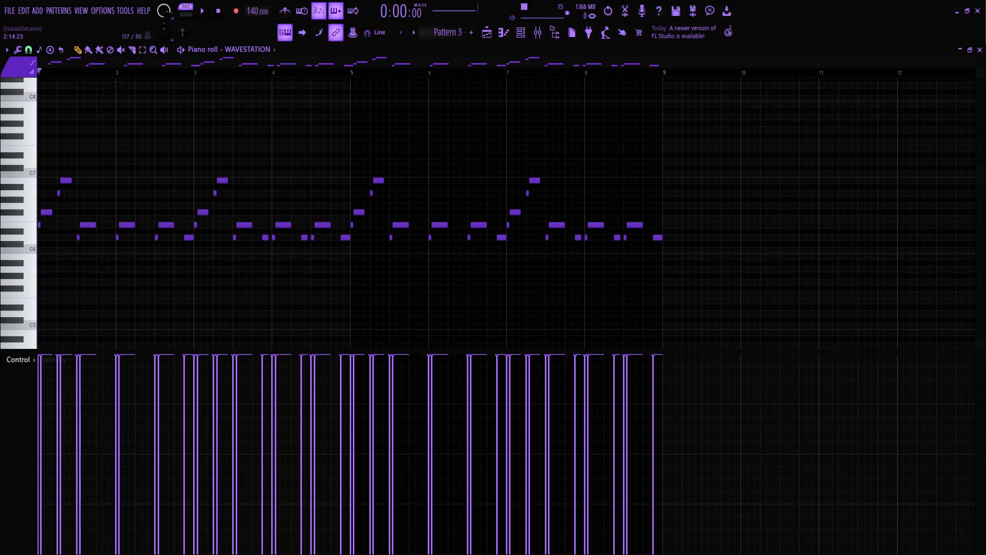
left_click_drag(188, 158, 37, 284)
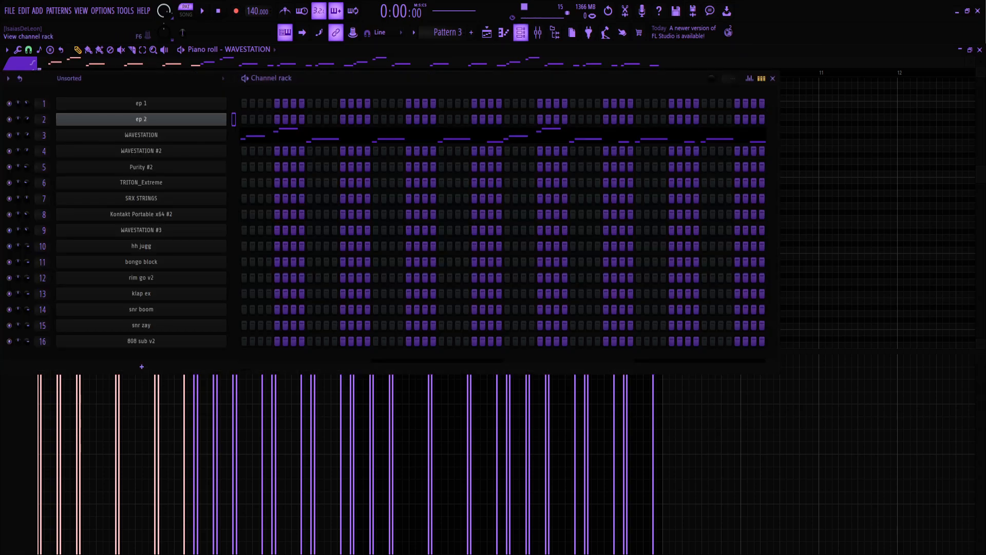
key("F6")
key("F6")
key("F9")
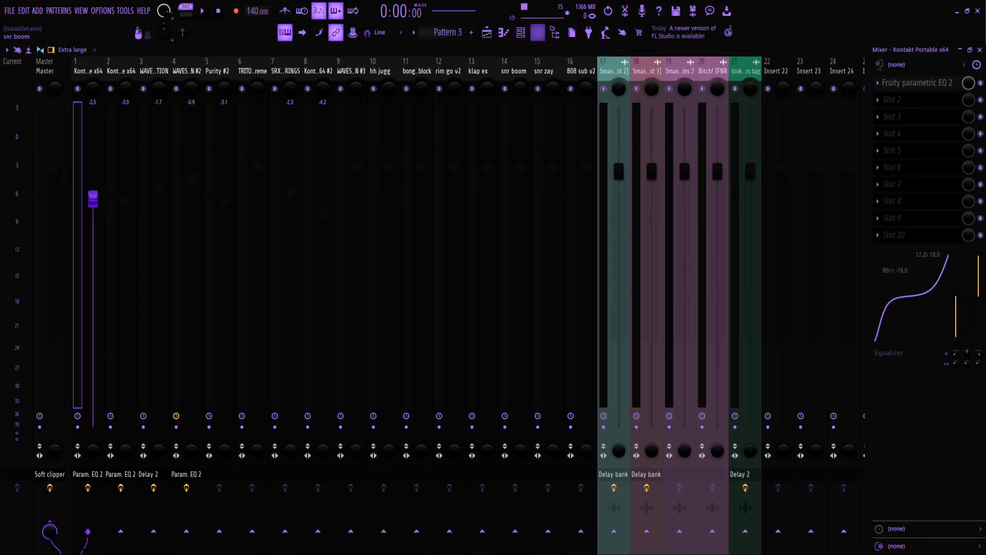
left_click(147, 231)
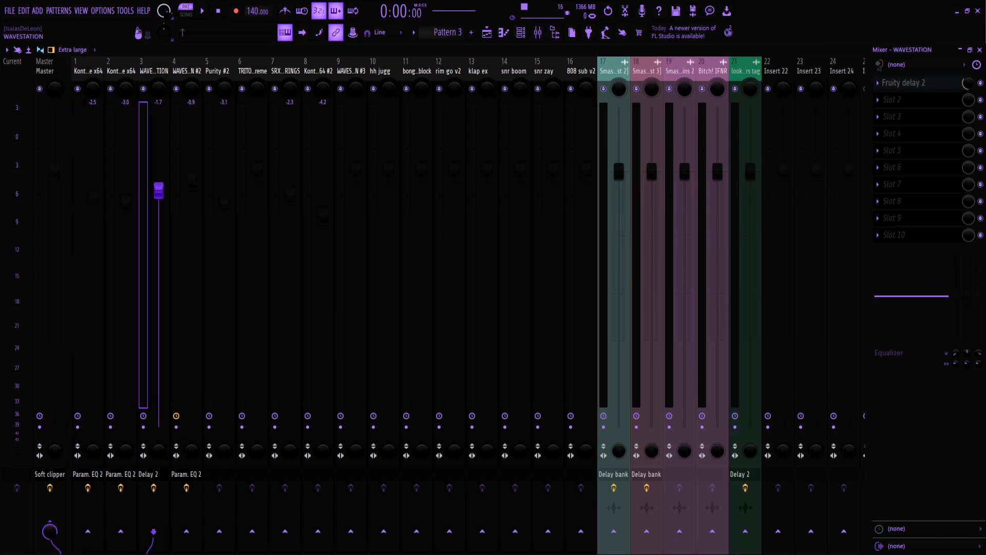
left_click(902, 83)
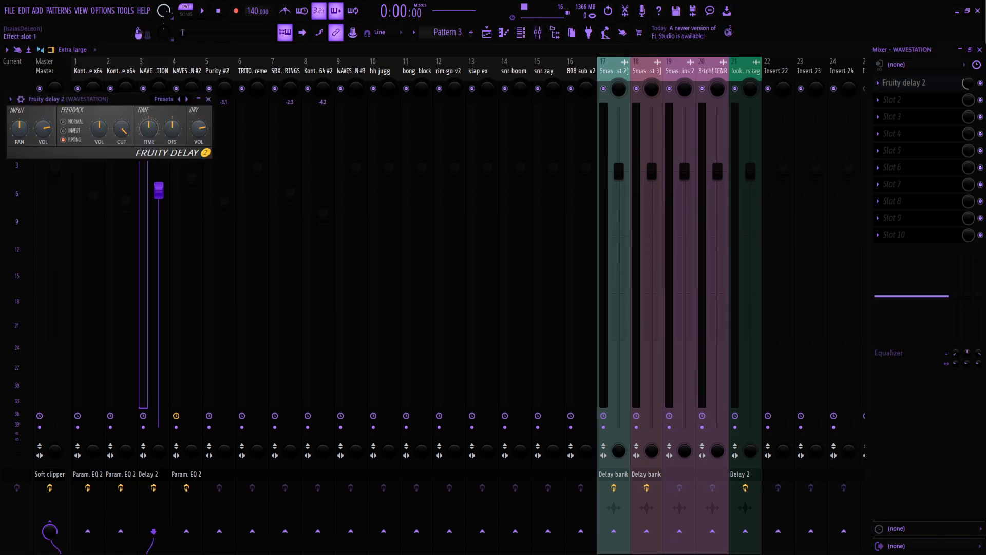
left_click(208, 99)
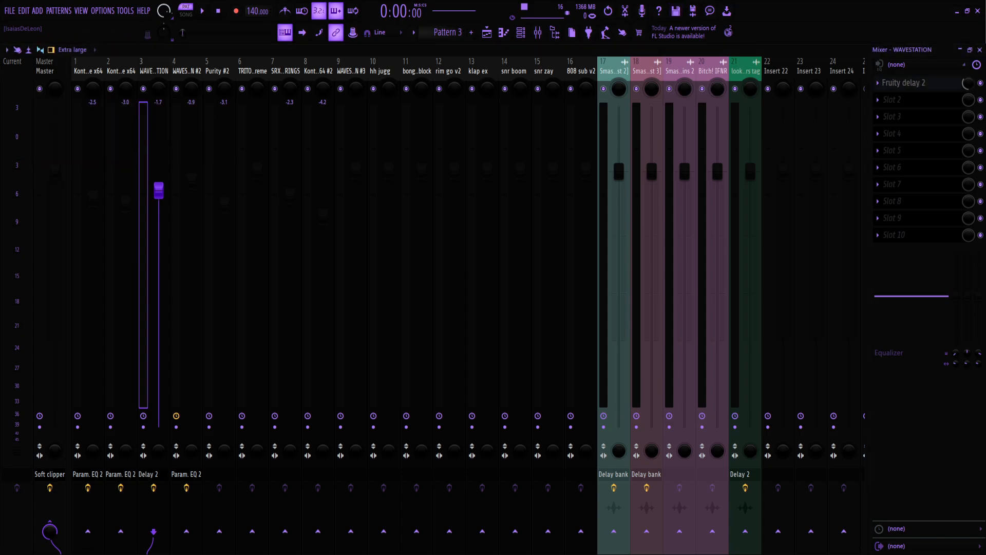
key("F9")
Step: Check the preset loaded in the WAVESTATION instrument of the channel rack and return to the playlist
left_click(521, 32)
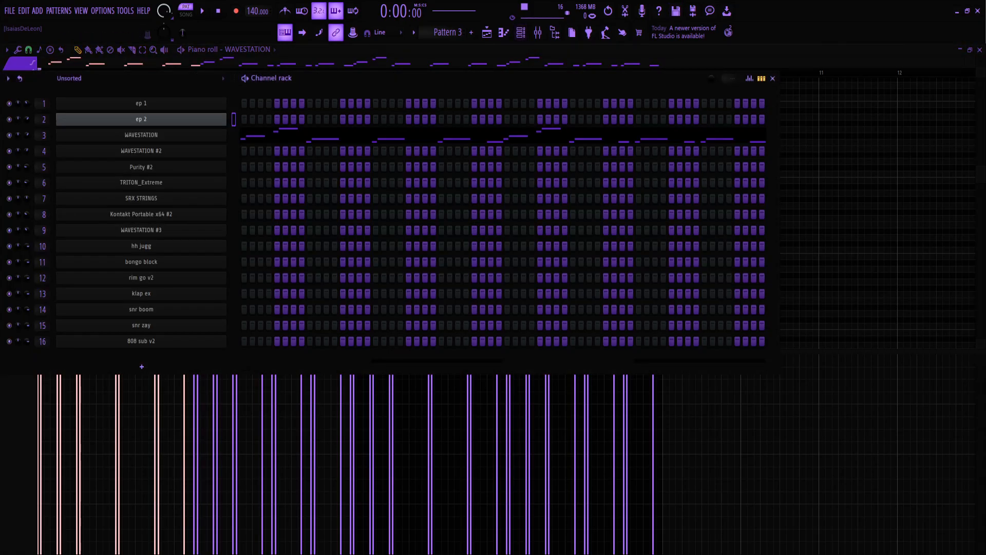
left_click(141, 135)
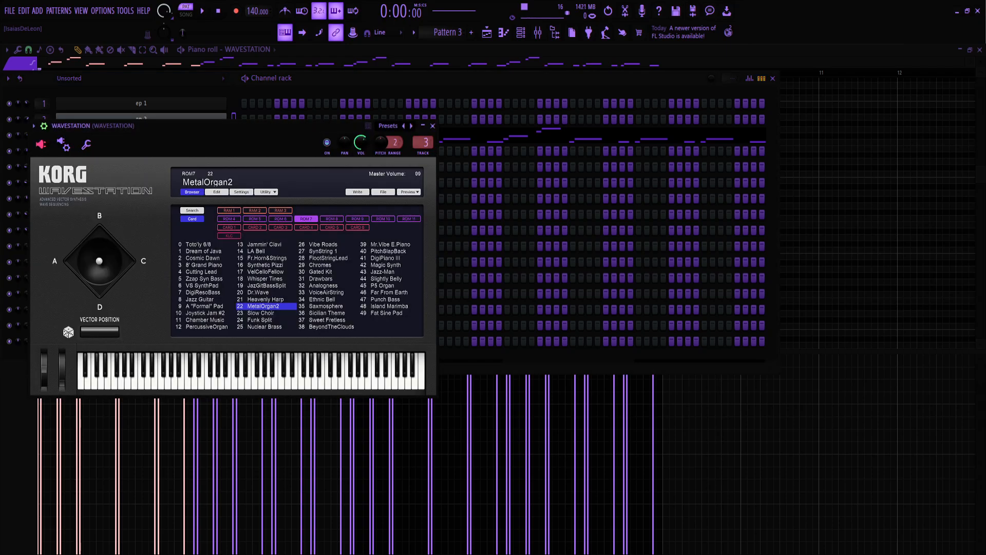
left_click(433, 126)
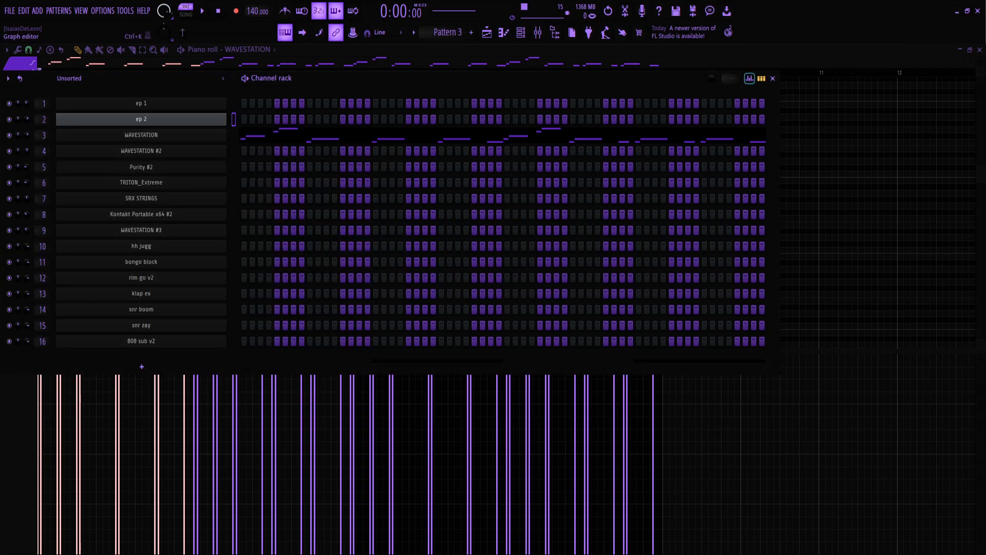
left_click(772, 78)
left_click(980, 50)
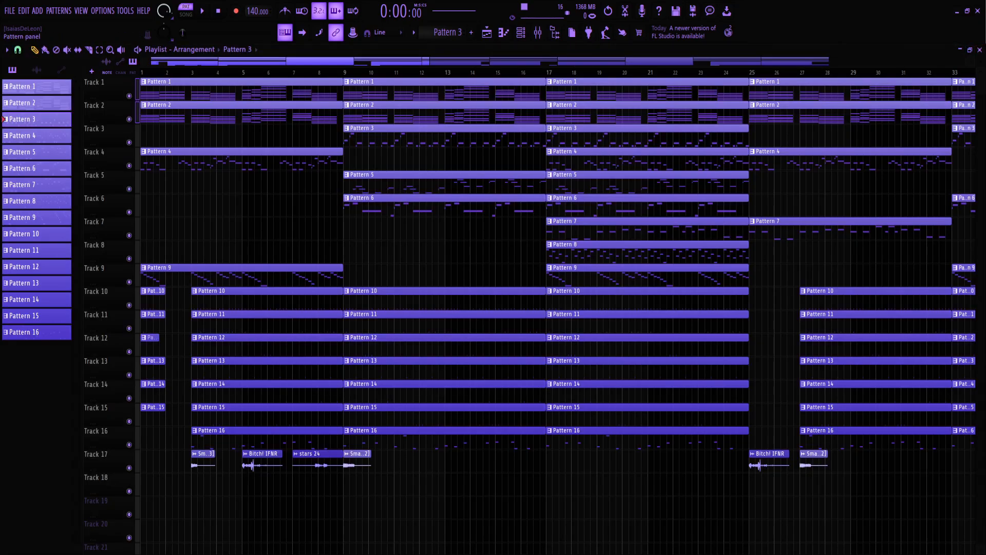
Step: Open the WAVESTATION #2 notes of Pattern 4 from Track 4 in the piano roll and listen to them from the start
left_click(247, 160)
left_click(504, 32)
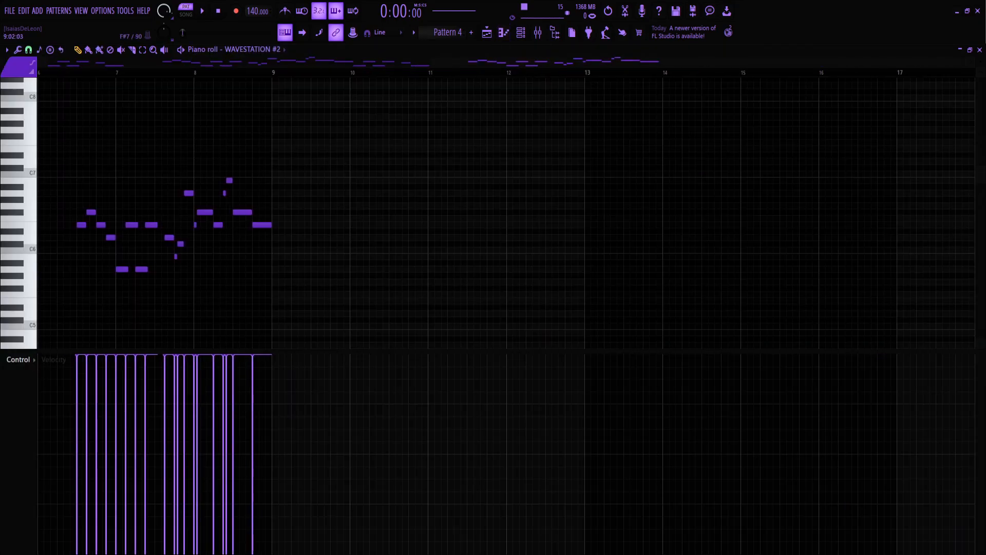
scroll(259, 122, "left", 5)
left_click(214, 73)
scroll(506, 213, "down", 1)
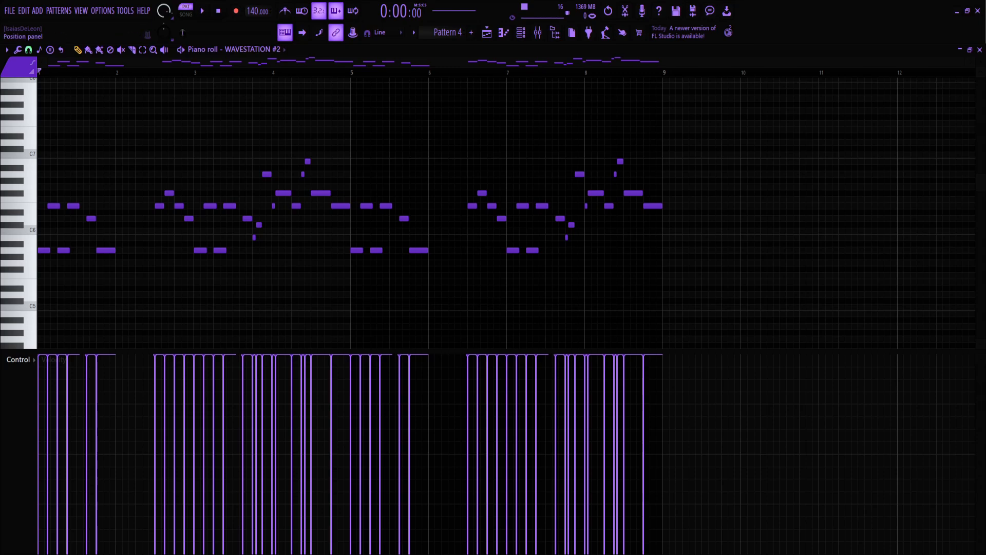
key("space")
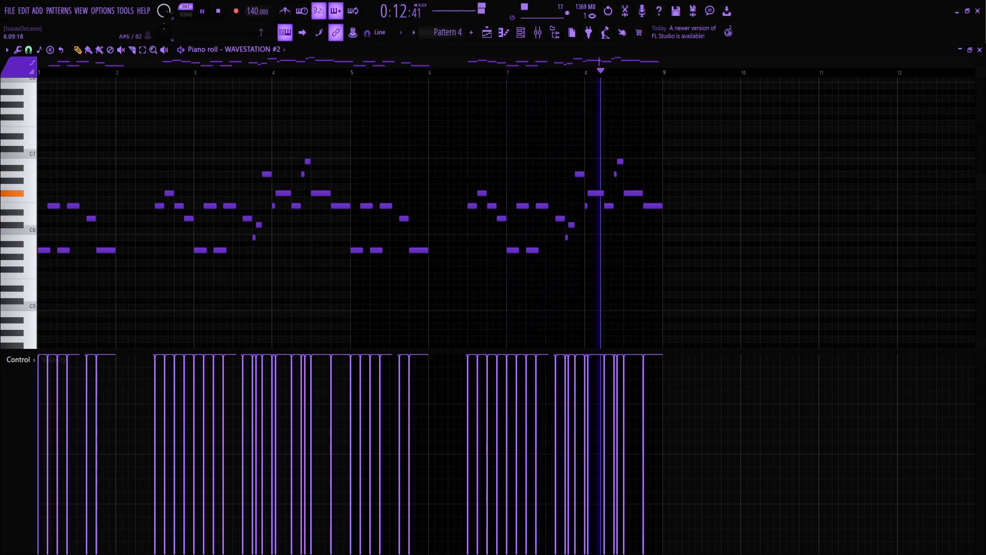
key("space")
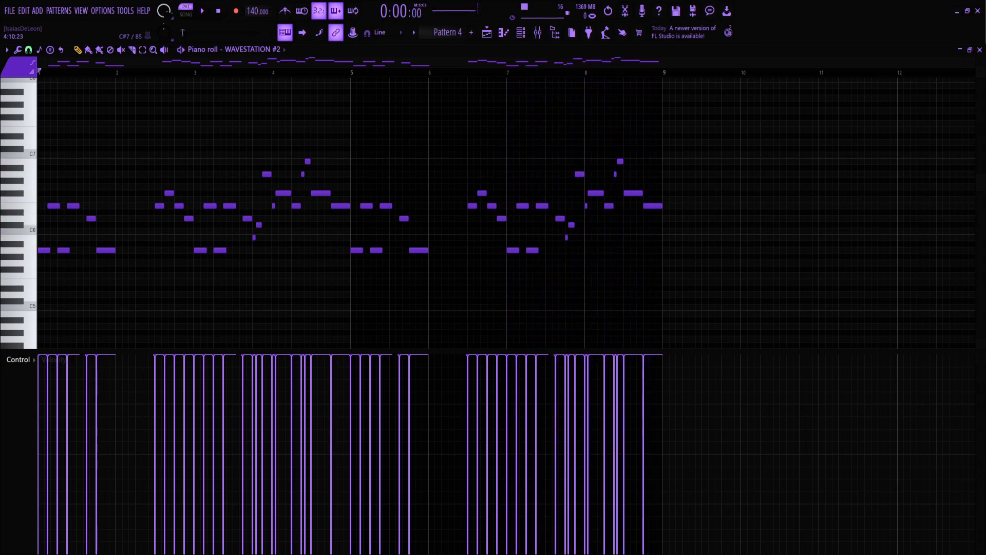
Step: Compare the two halves of Pattern 4 by selecting the notes of bars 5 to 8, those of bars 1 to 4, and clearing the selection
left_click_drag(711, 121, 373, 284)
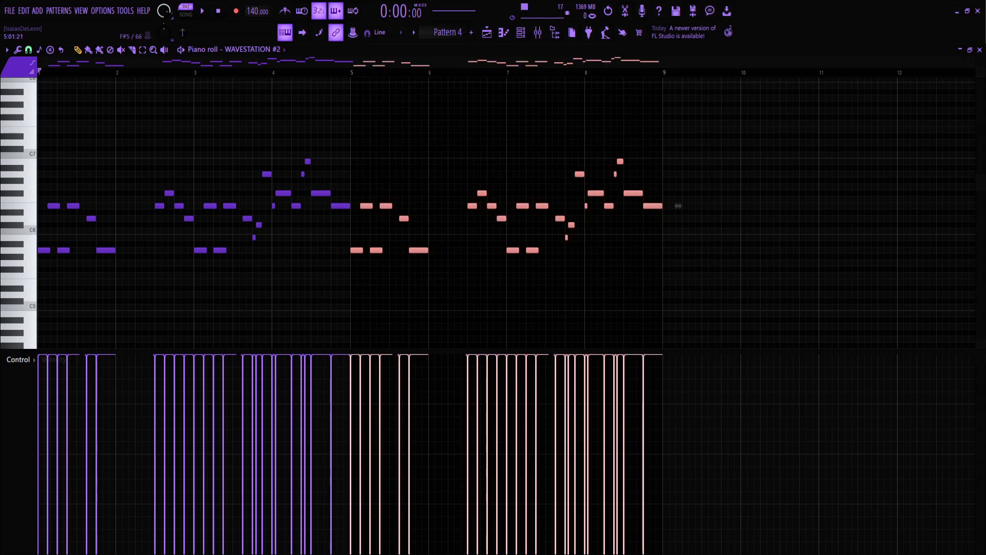
left_click_drag(342, 115, 38, 321)
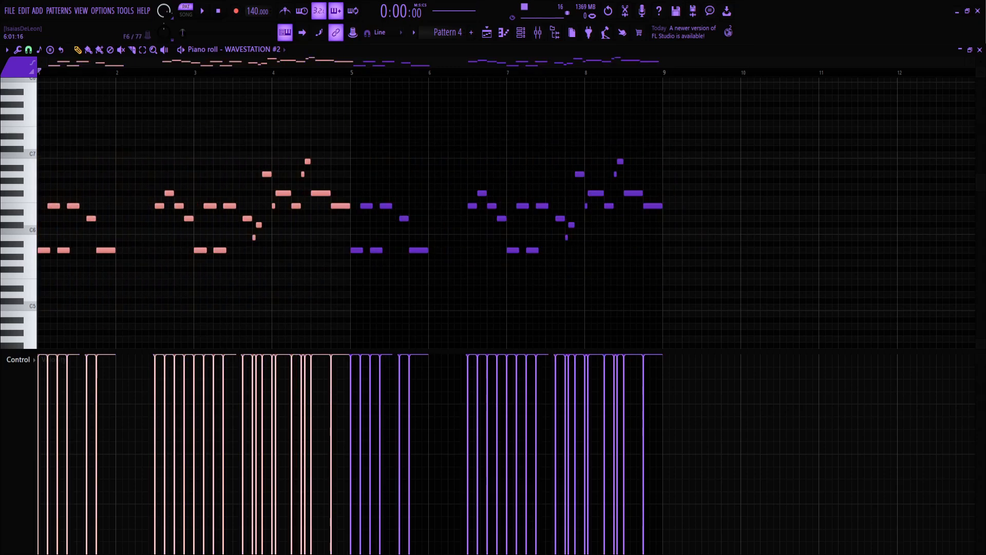
left_click(391, 143, "ctrl")
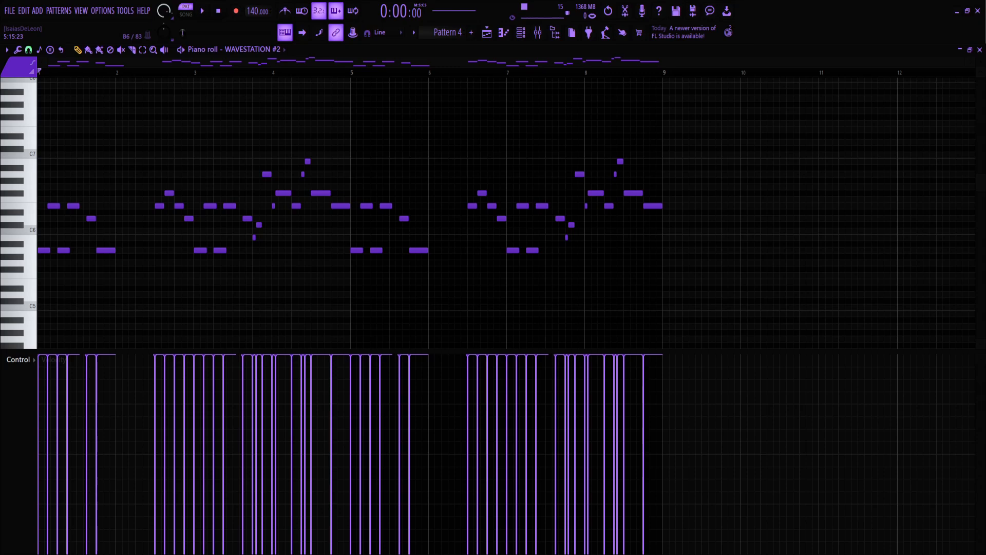
Step: Check the preset loaded in the WAVESTATION #2 instrument and close the instrument and the channel rack
key("F6")
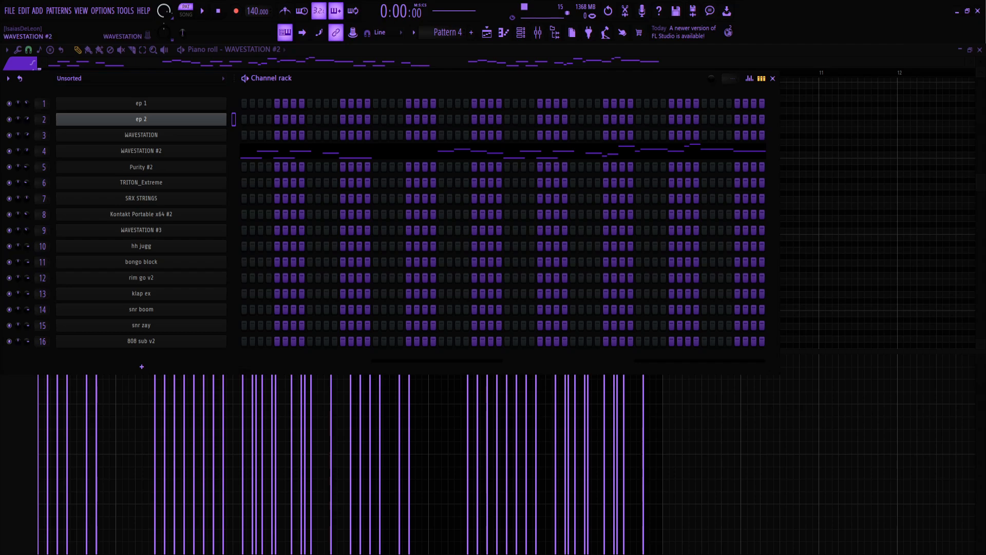
left_click(140, 150)
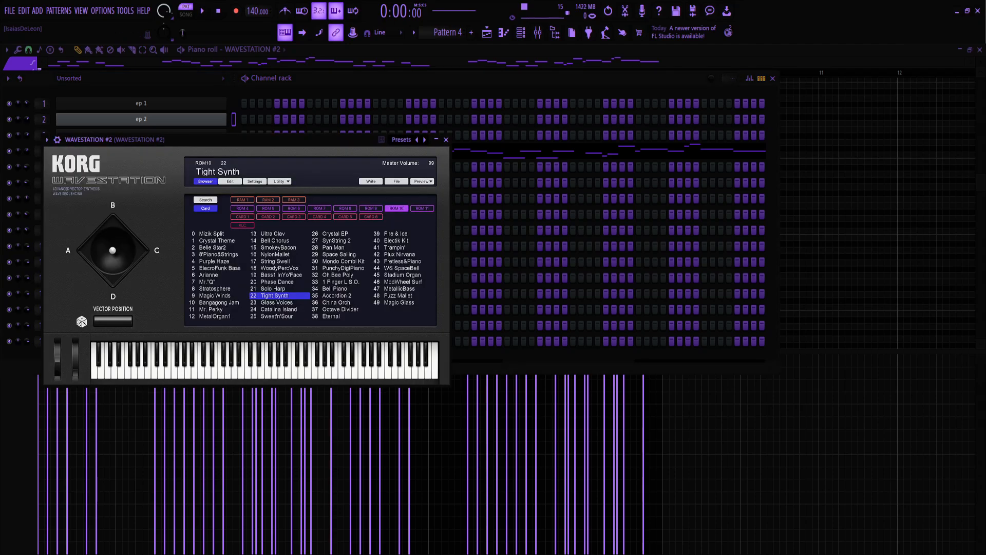
left_click(446, 140)
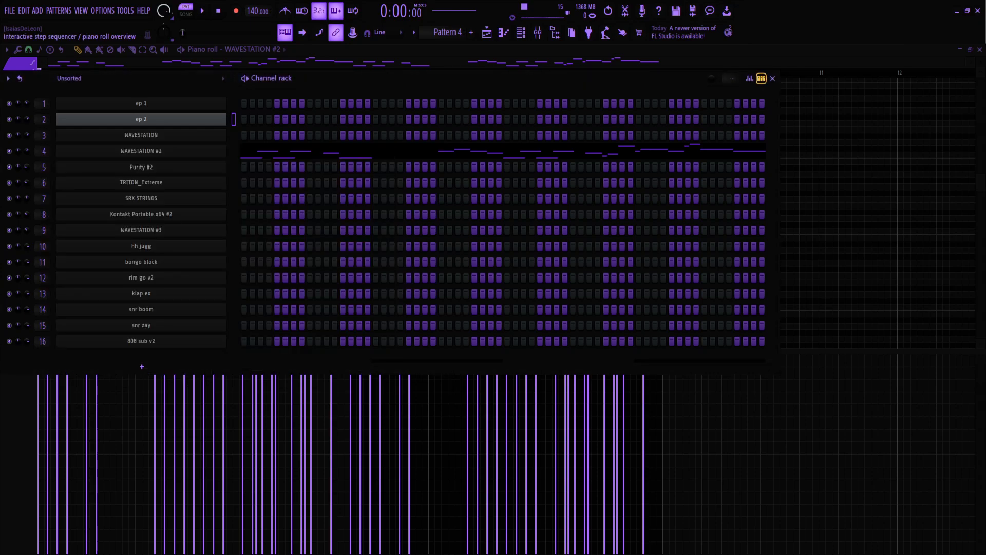
left_click(773, 79)
Step: Switch to Pattern 5, show its Purity #2 notes in the piano roll and listen to them from the start
scroll(447, 33, "down", 1)
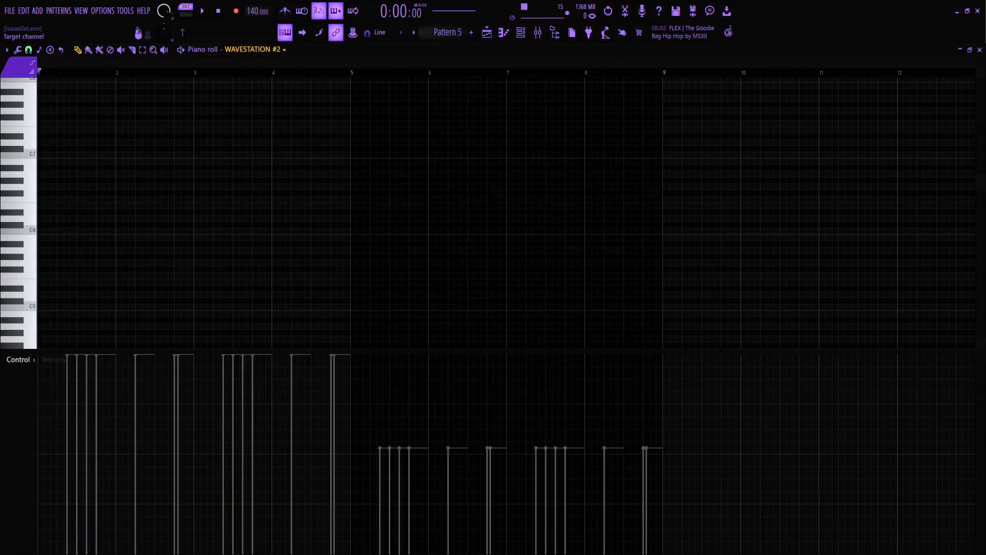
scroll(253, 50, "down", 1)
left_click(108, 73)
scroll(188, 98, "down", 3)
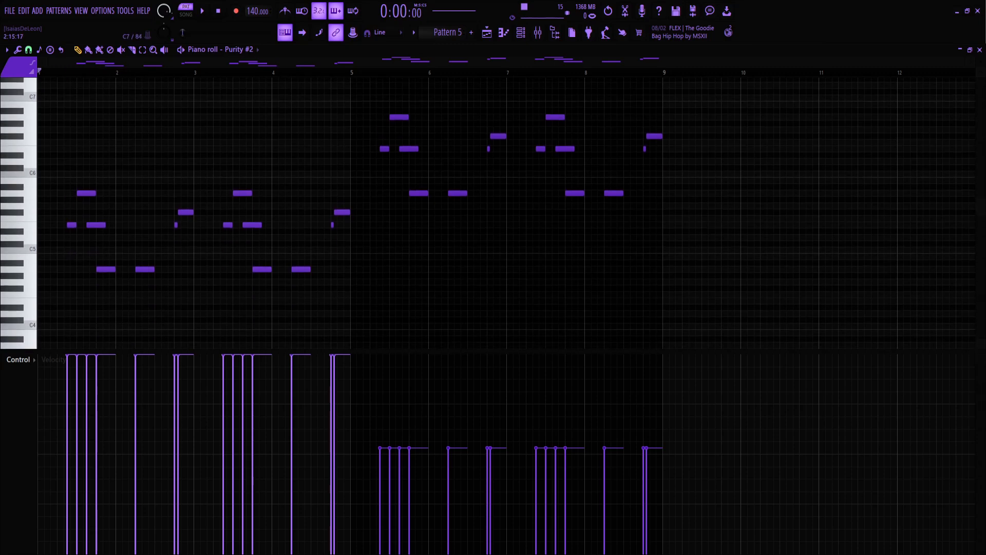
key("space")
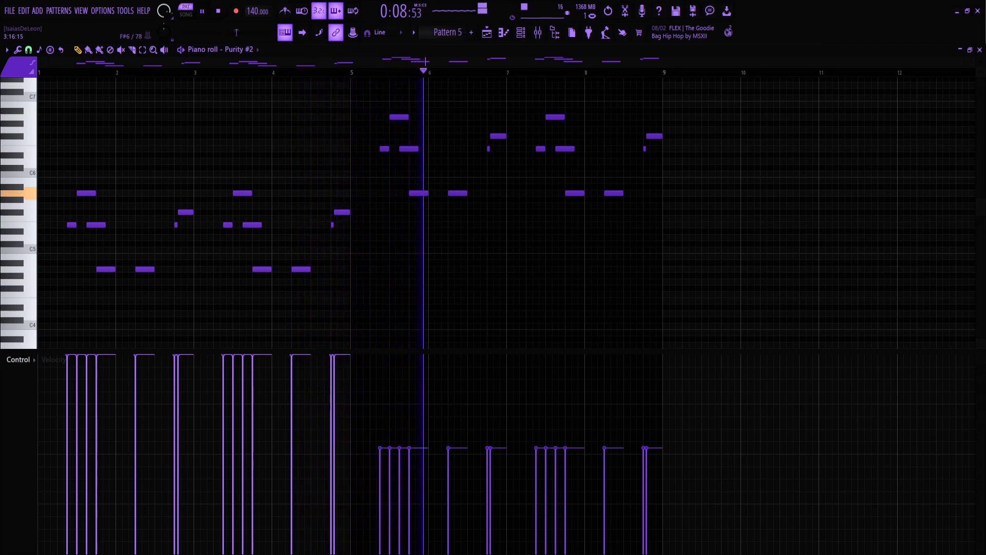
scroll(270, 136, "up", 1)
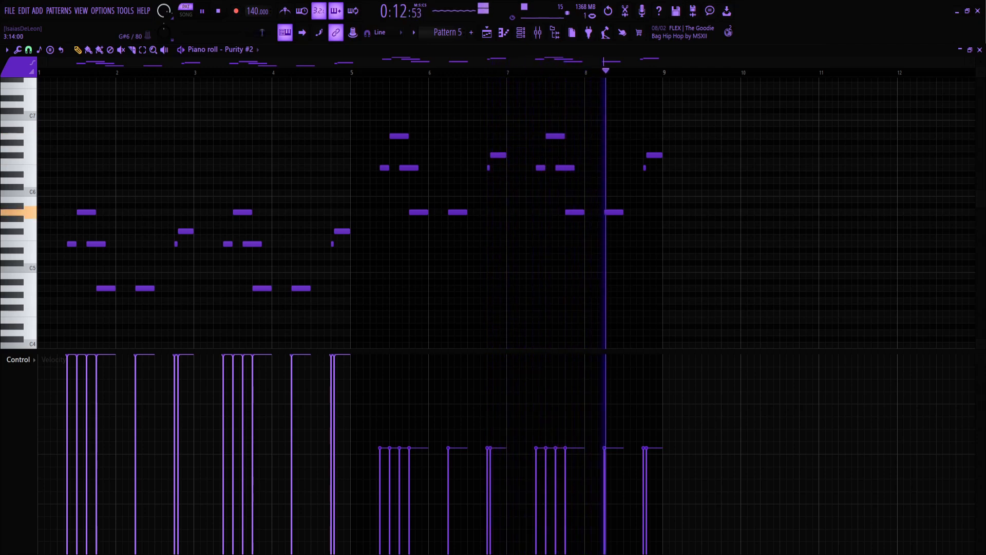
key("space")
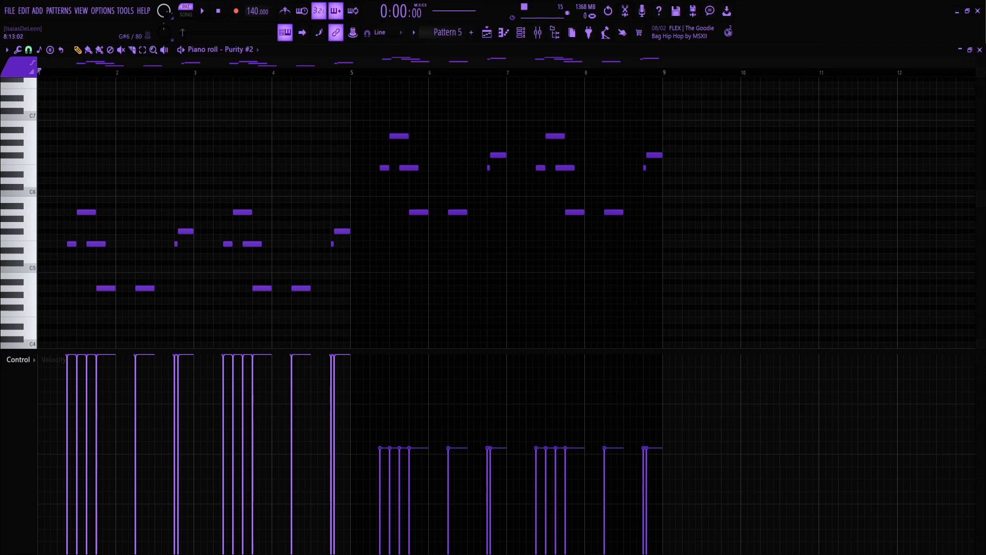
Step: Compare the octaves of the Purity #2 melody by alternately selecting the notes of bars 5 to 8 and bars 1 to 4
left_click_drag(697, 100, 373, 242)
scroll(678, 155, "down", 1)
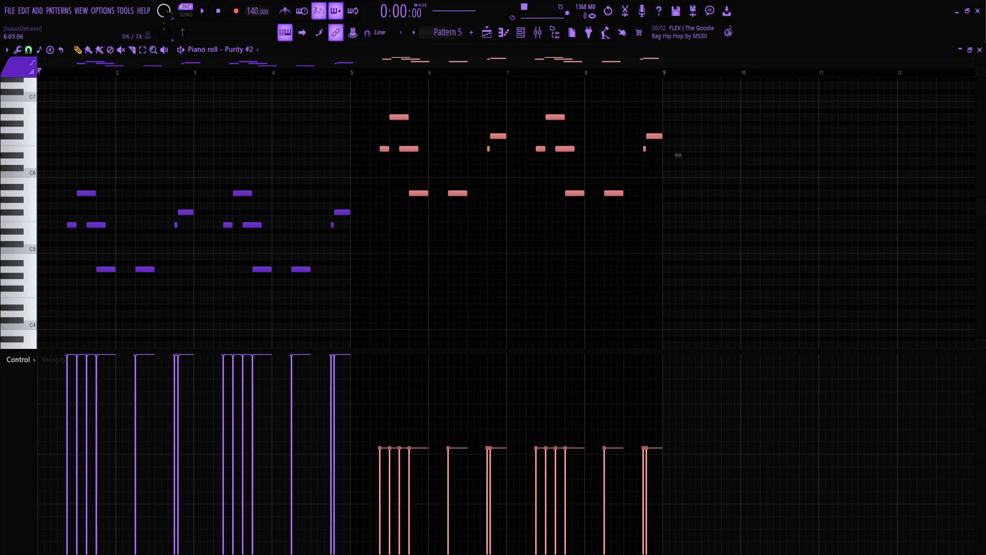
left_click_drag(350, 157, 49, 291)
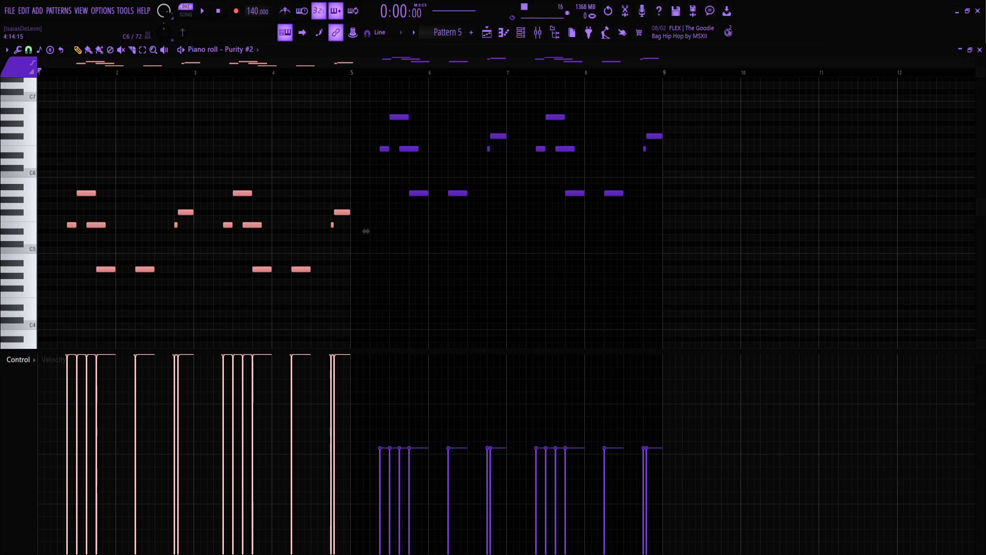
left_click_drag(365, 209, 678, 155)
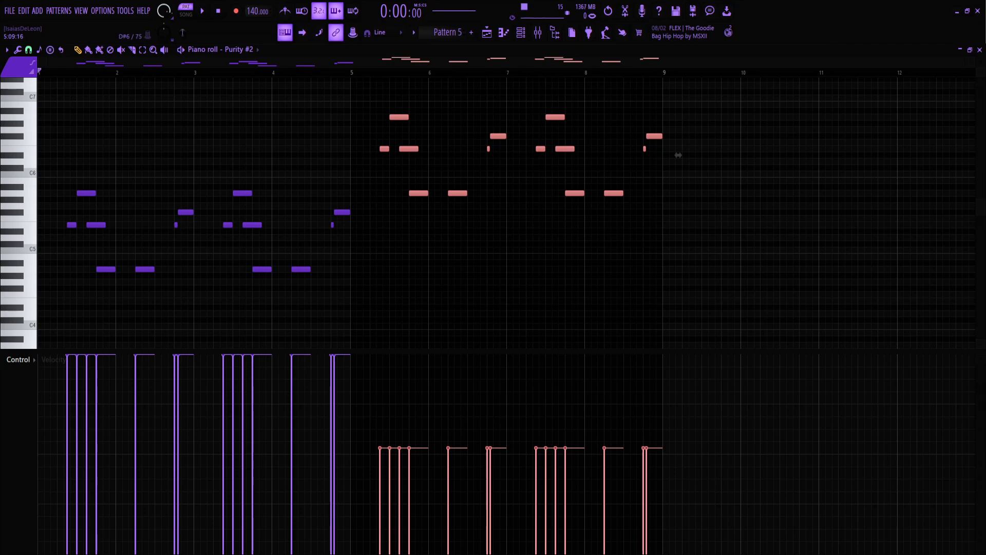
scroll(678, 154, "up", 1)
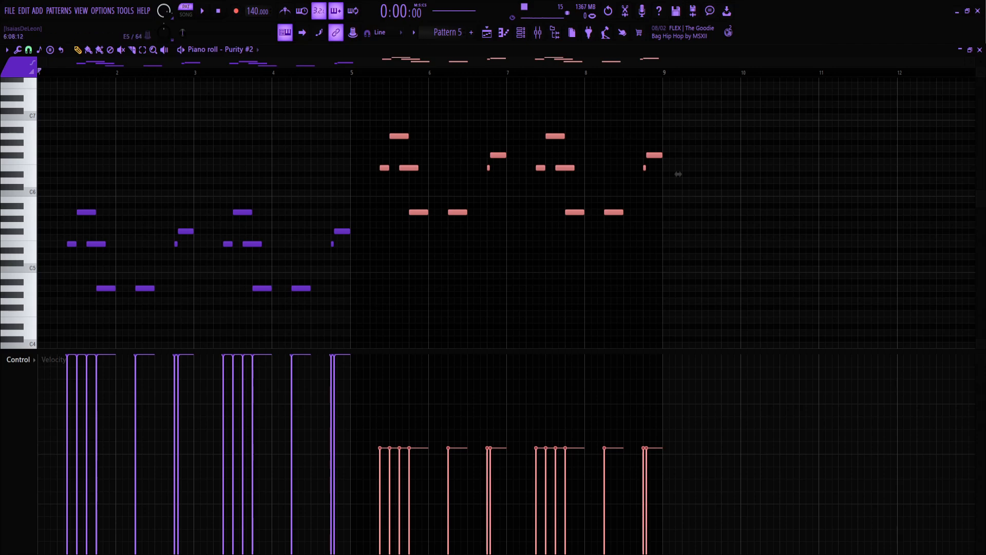
scroll(677, 174, "down", 1)
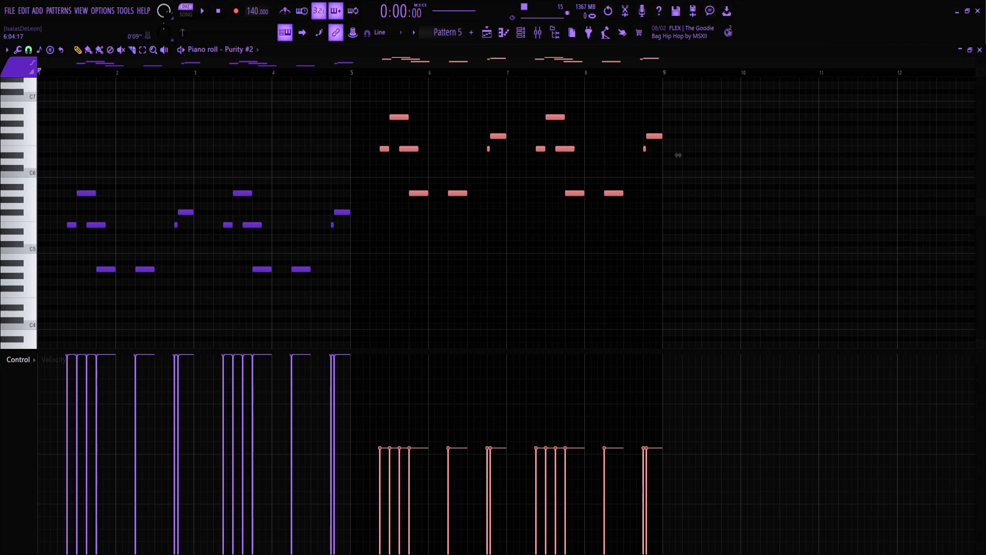
Step: Open the Purity #2 instrument from the channel rack to check its loaded preset
left_click(520, 32)
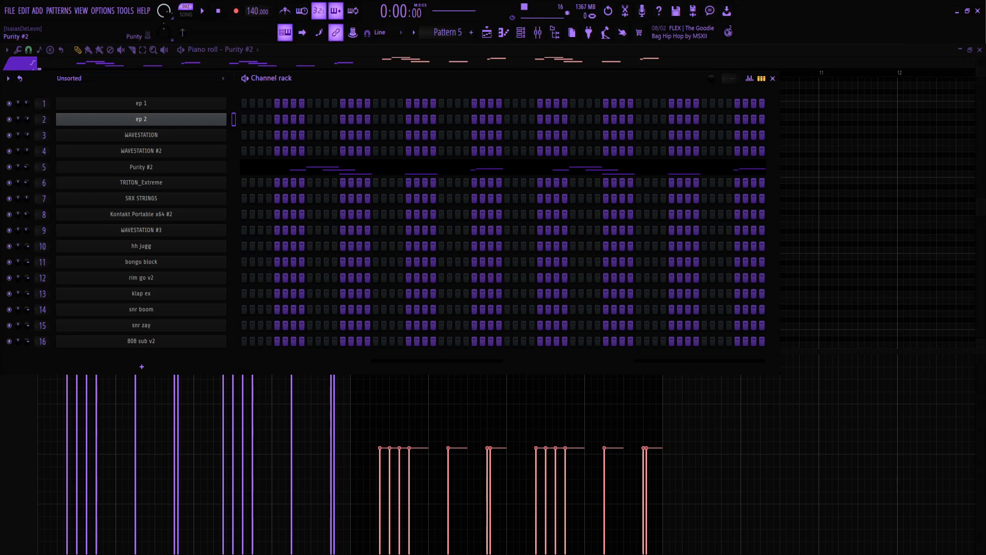
left_click(141, 167)
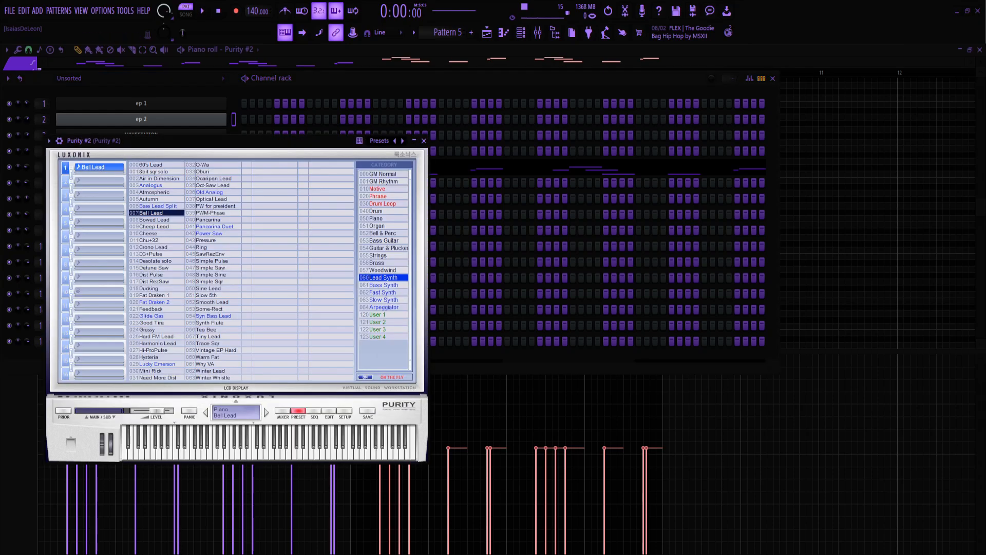
Step: Leave the Purity #2 instrument, show Pattern 6's TRITON_Extreme notes in the piano roll and listen to them from the start
left_click(424, 141)
left_click(772, 79)
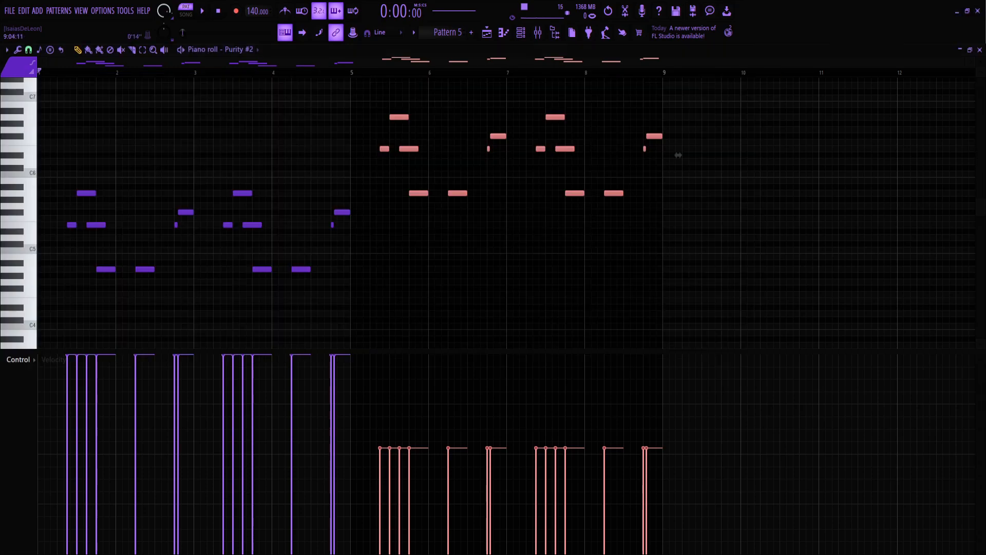
key("KP_Add")
scroll(234, 50, "down", 1)
scroll(135, 104, "up", 3)
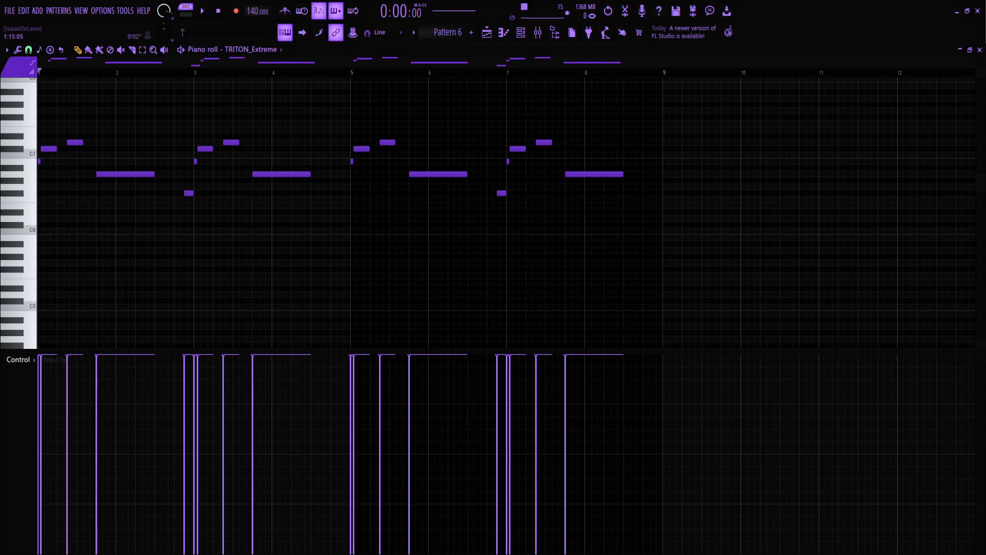
scroll(488, 213, "up", 1)
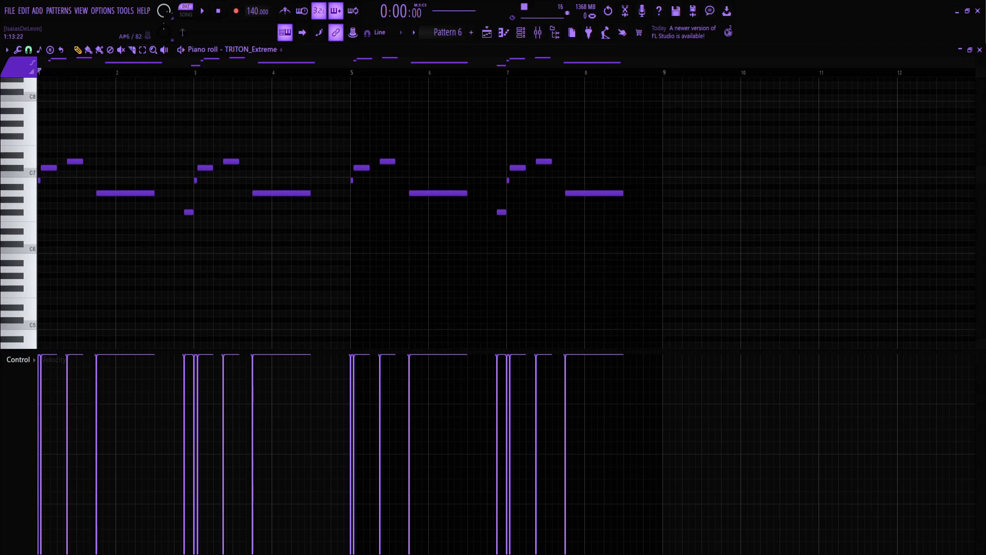
key("space")
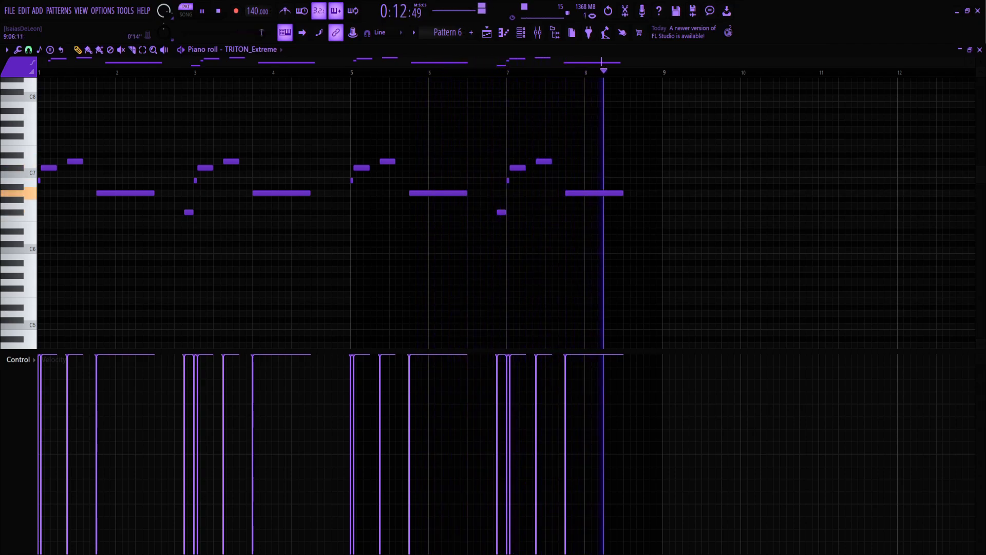
key("space")
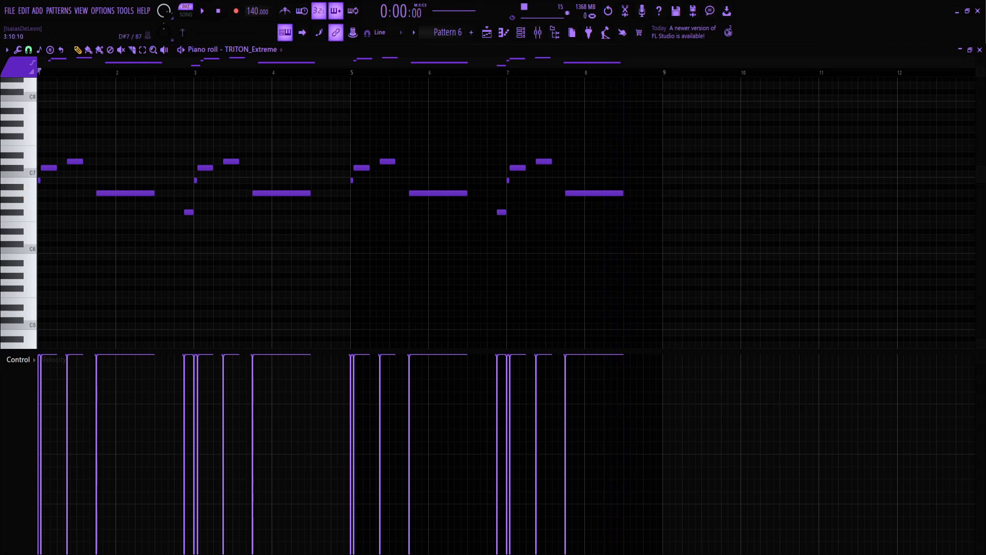
Step: Select the TRITON_Extreme notes of bars 3 and 4 and check the preset loaded in that instrument
left_click_drag(341, 127, 195, 214)
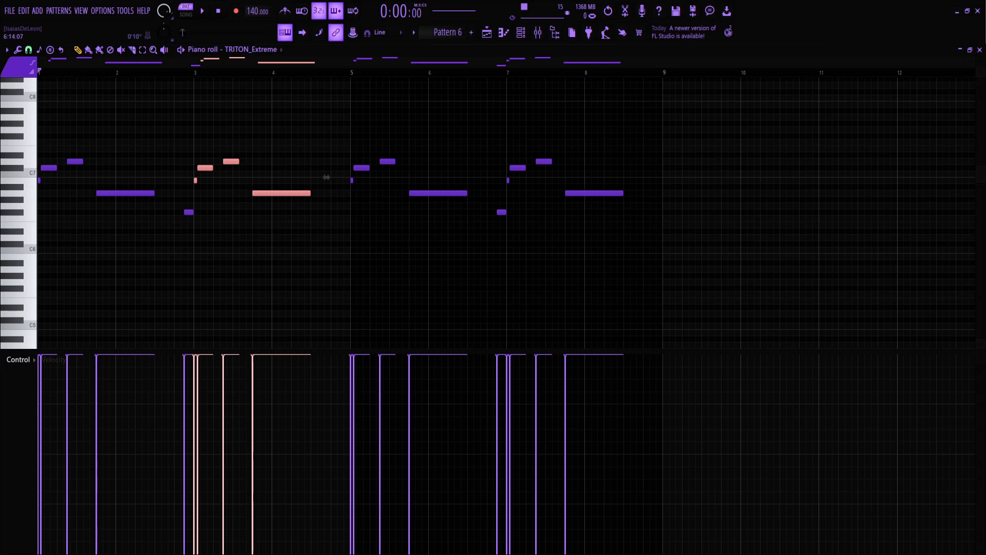
scroll(326, 177, "up", 1)
key("F6")
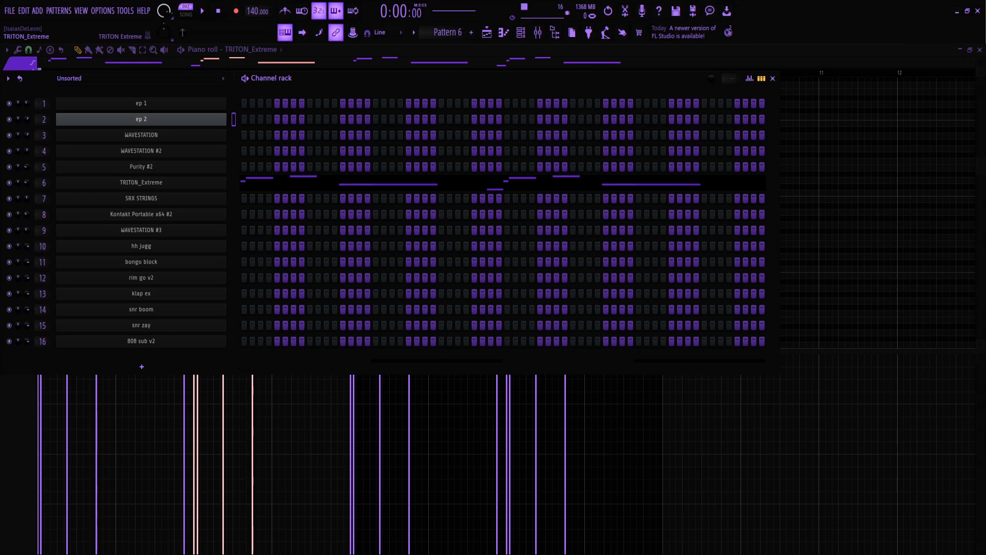
left_click(141, 182)
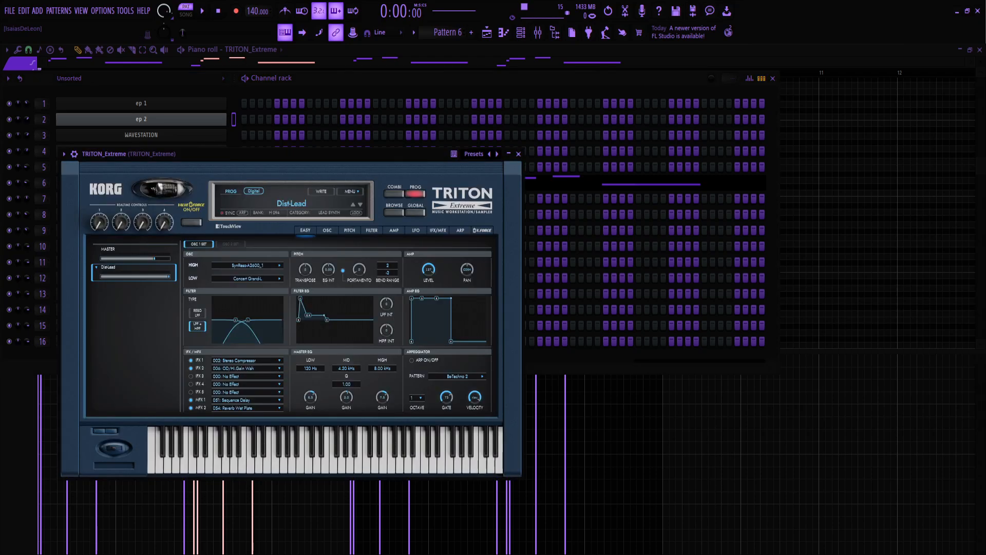
left_click(518, 153)
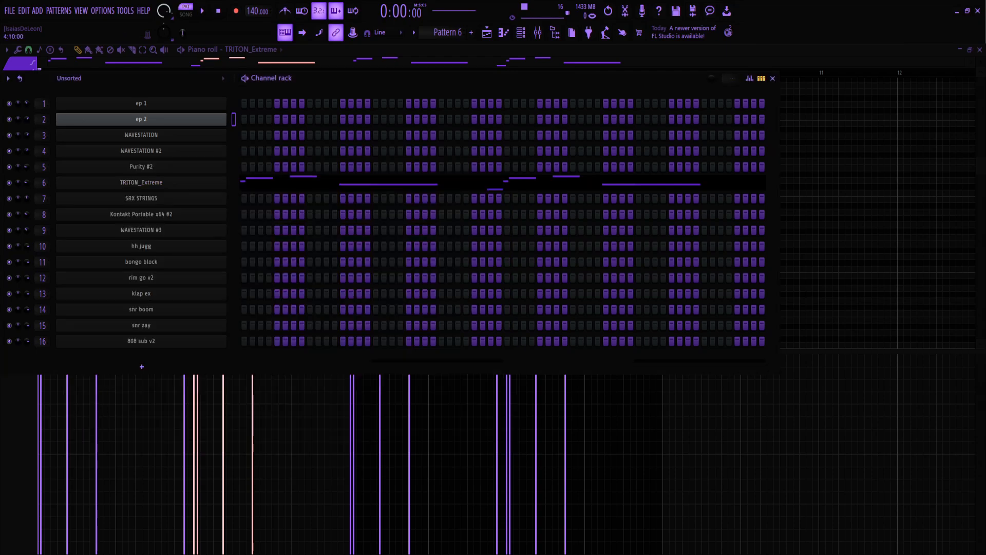
left_click(773, 78)
scroll(327, 215, "up", 1)
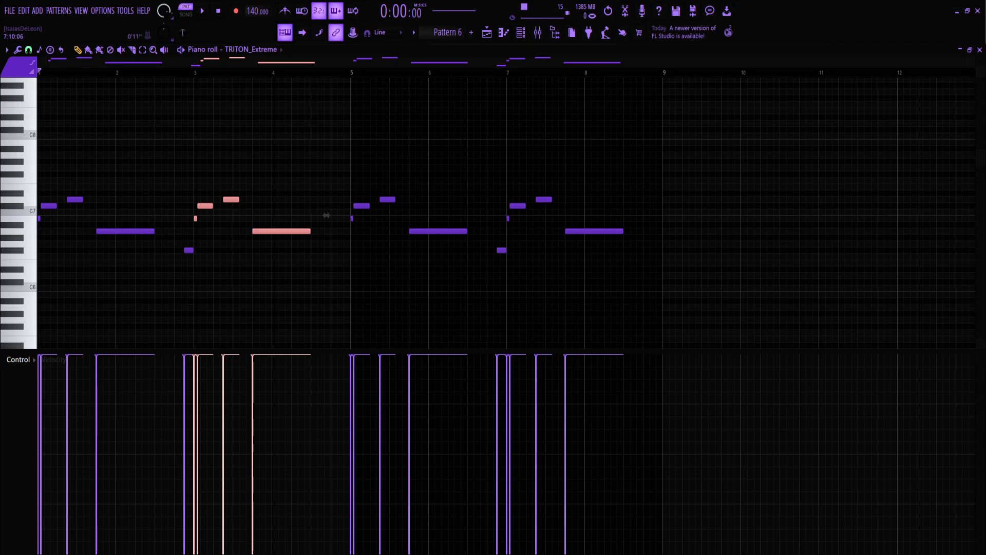
left_click(520, 32)
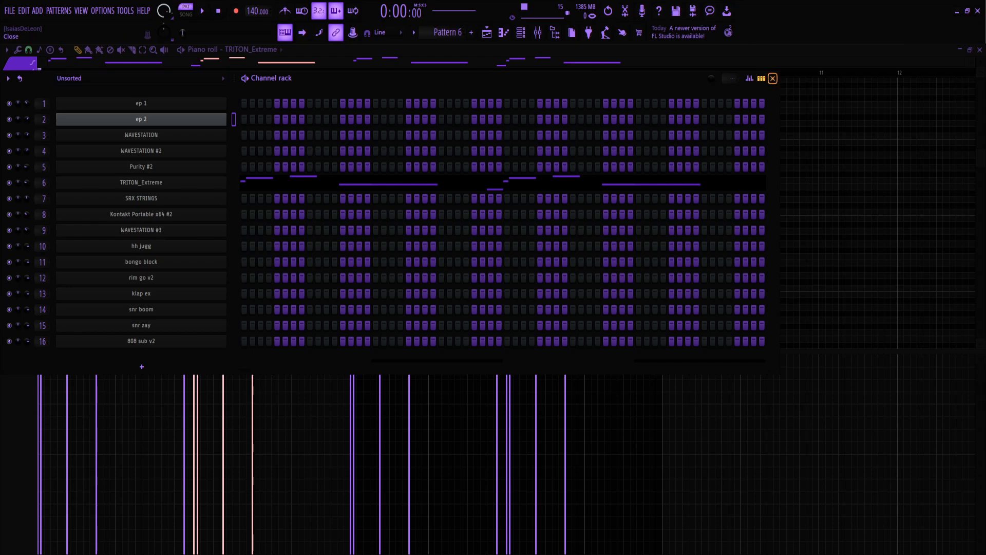
left_click(772, 78)
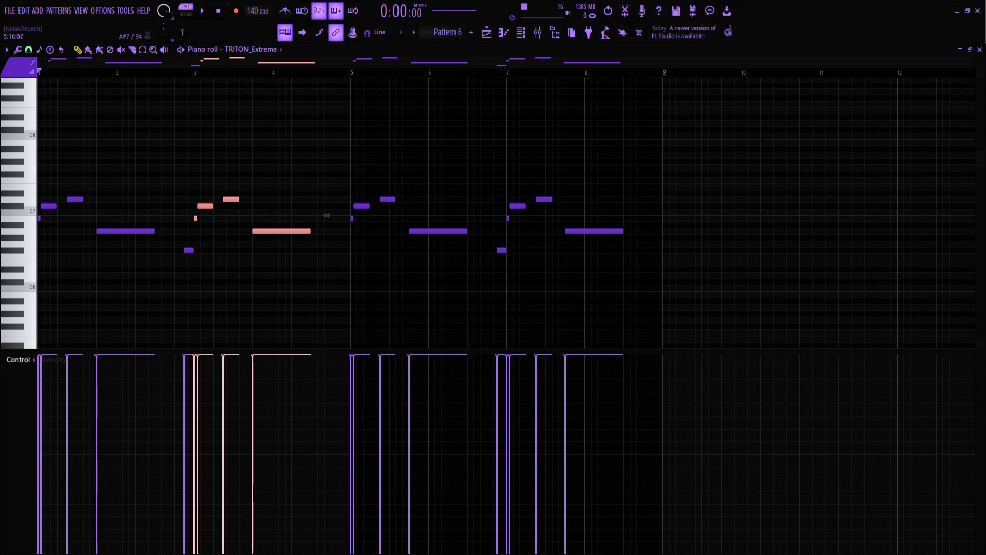
Step: Switch to Pattern 7 from the playlist, show its SRX STRINGS notes in the piano roll and listen to them from the start
key("F5")
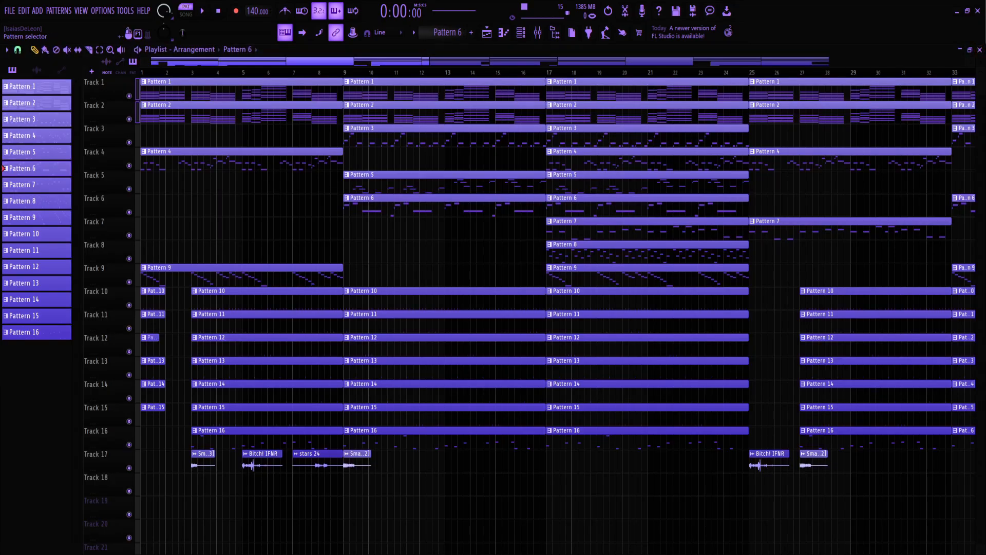
scroll(447, 32, "down", 1)
key("F7")
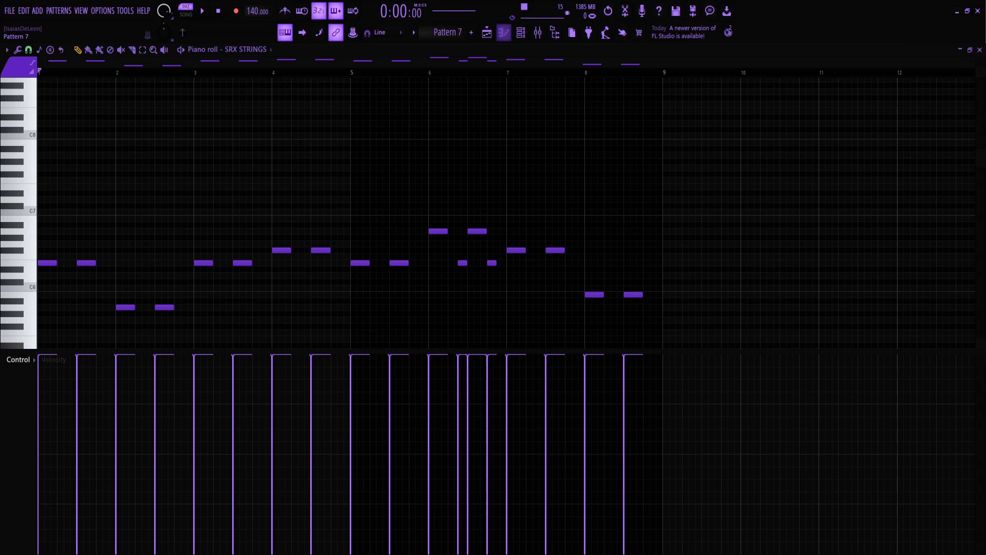
scroll(487, 213, "down", 1)
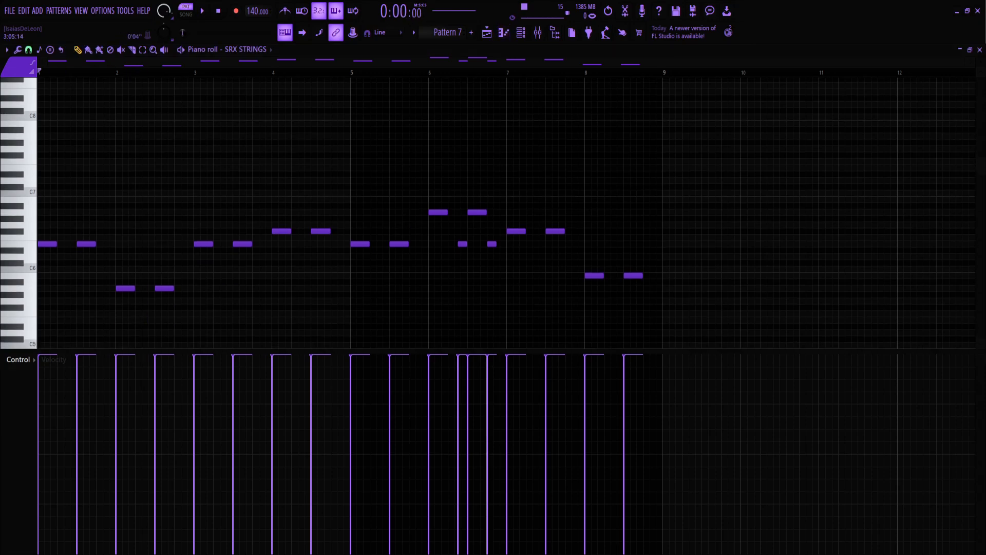
key("space")
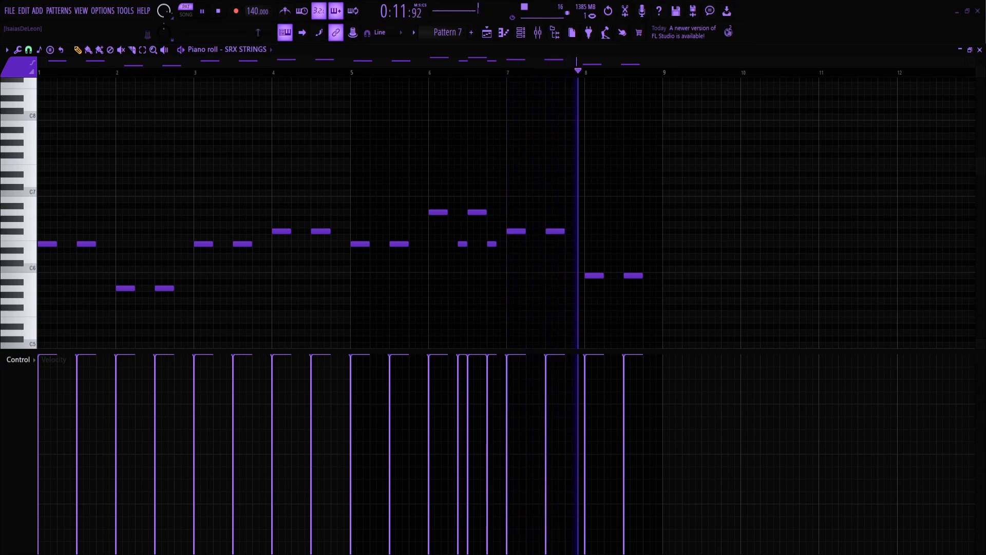
key("space")
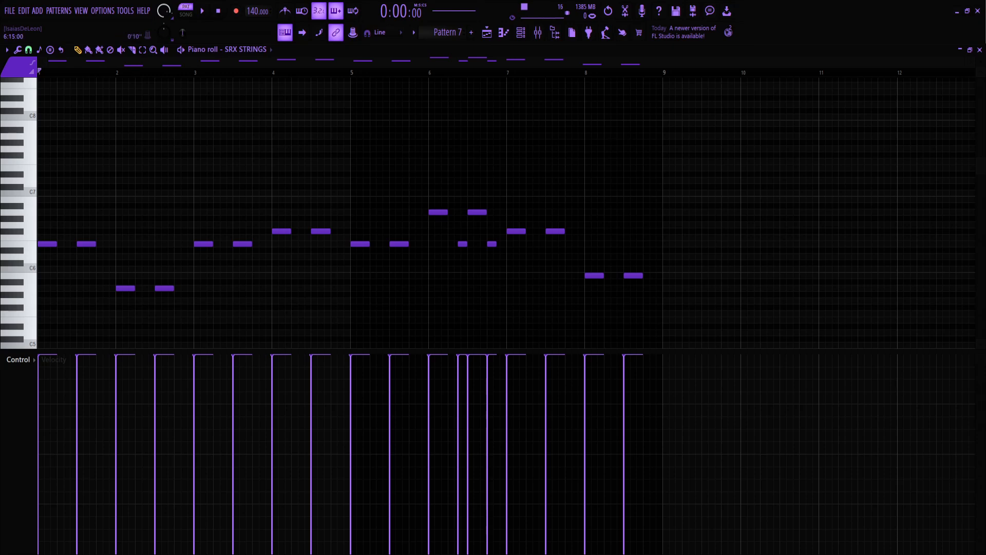
Step: Examine the short SRX STRINGS notes in bar 6 and the repeated notes in bar 1, clearing the selection when done
scroll(496, 243, "up", 2)
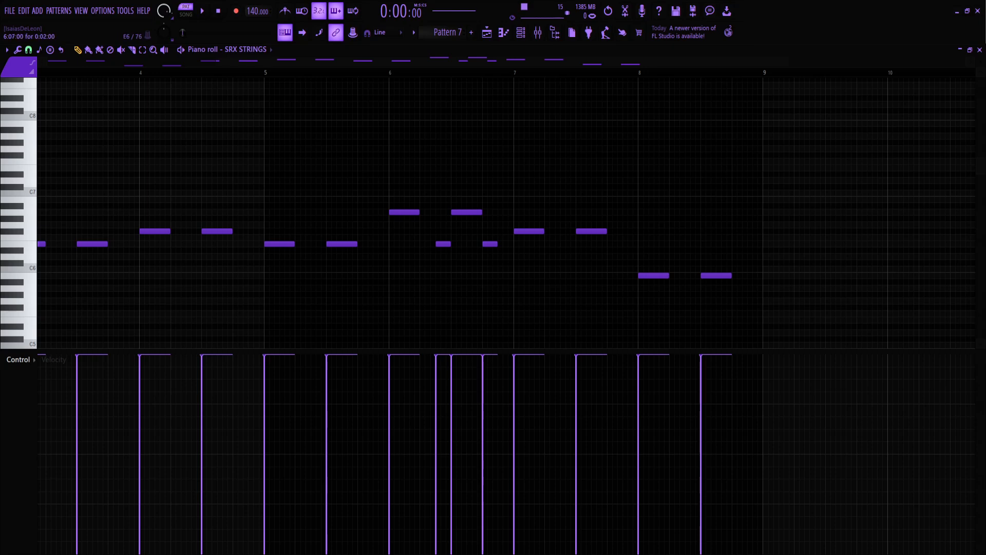
left_click_drag(424, 236, 499, 258)
scroll(511, 242, "down", 2)
left_click(409, 161, "ctrl")
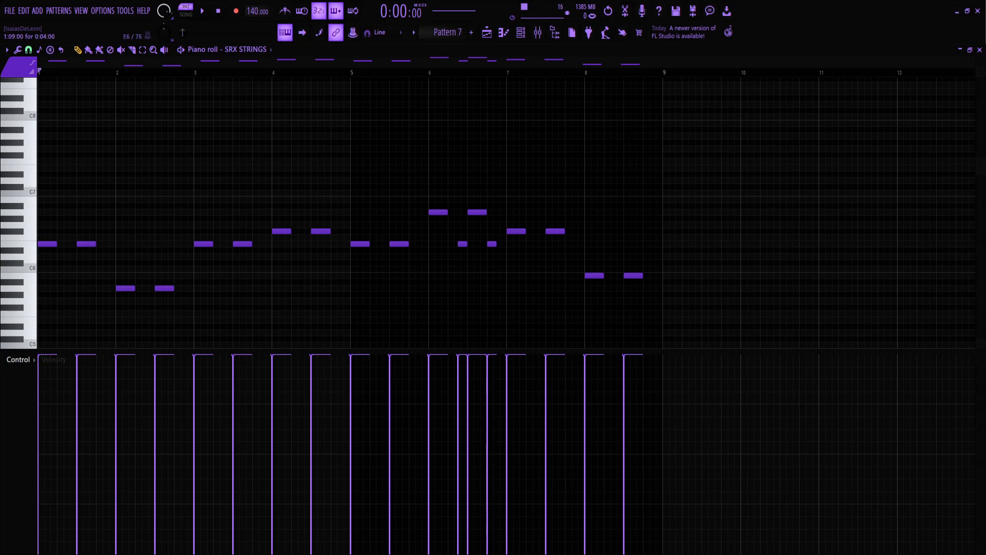
left_click_drag(39, 231, 107, 245, "ctrl")
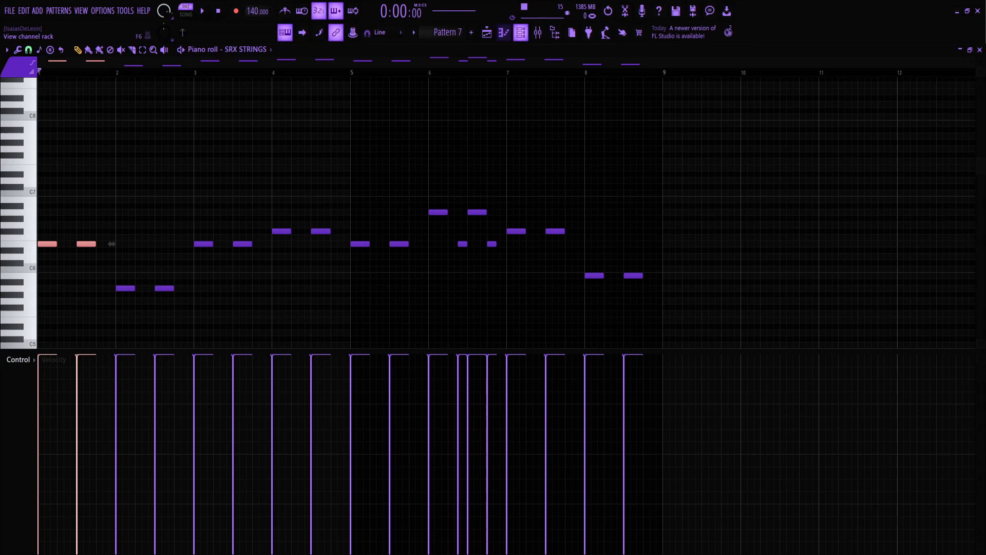
key("F6")
key("F6")
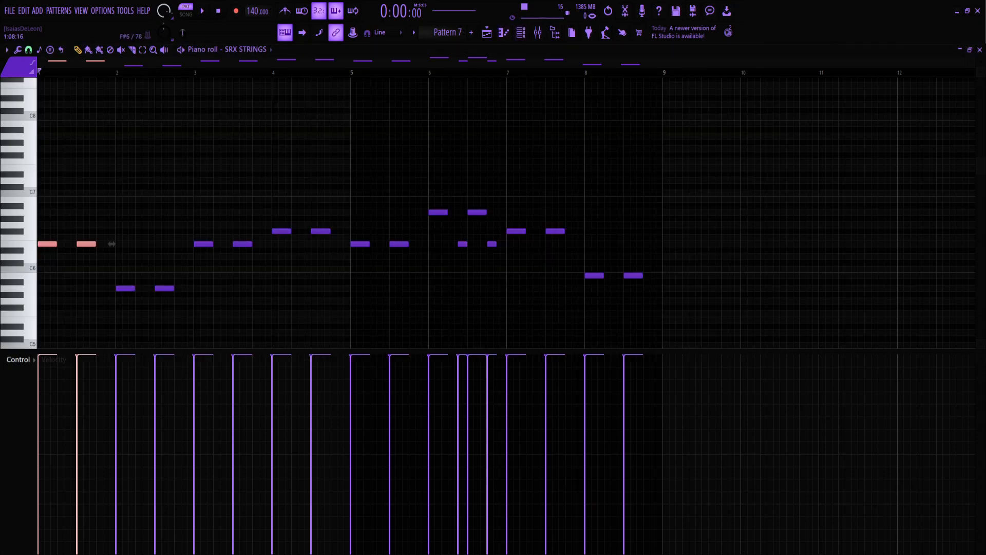
left_click(66, 242)
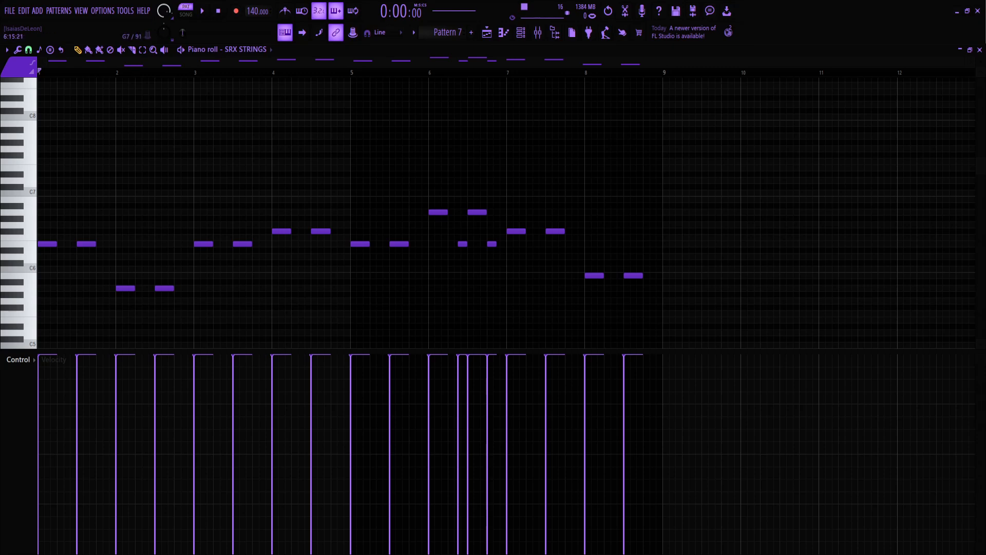
left_click(520, 32)
left_click(513, 198)
left_click(263, 244)
right_click(263, 243)
key("F6")
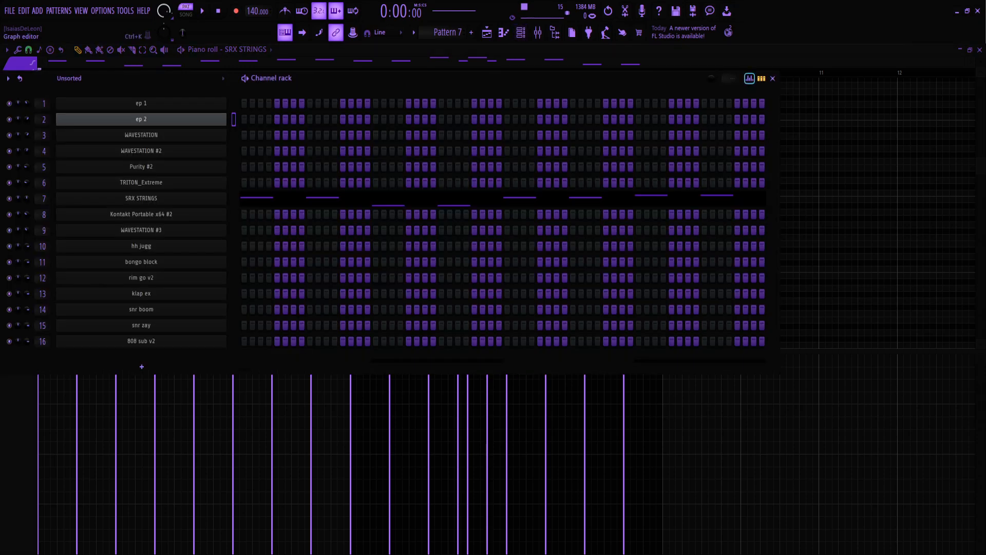
left_click(772, 78)
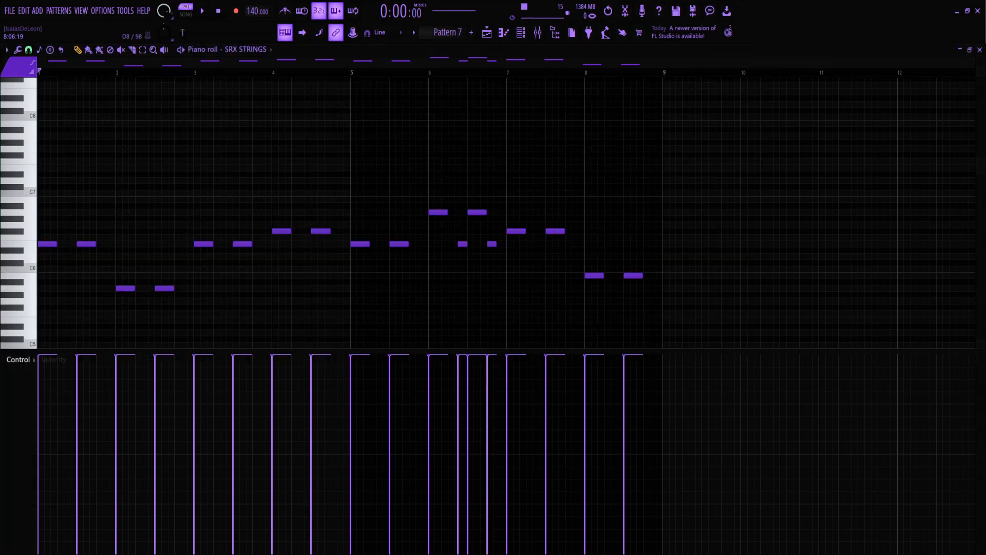
Step: Check the patch loaded in the SRX STRINGS instrument and close the instrument and the channel rack
left_click(521, 32)
left_click(141, 198)
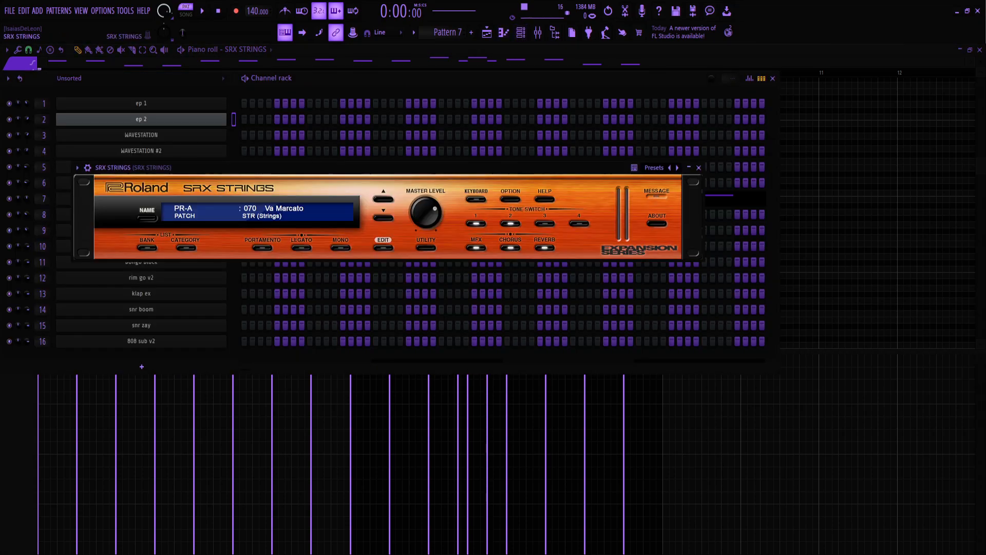
left_click_drag(216, 167, 216, 156)
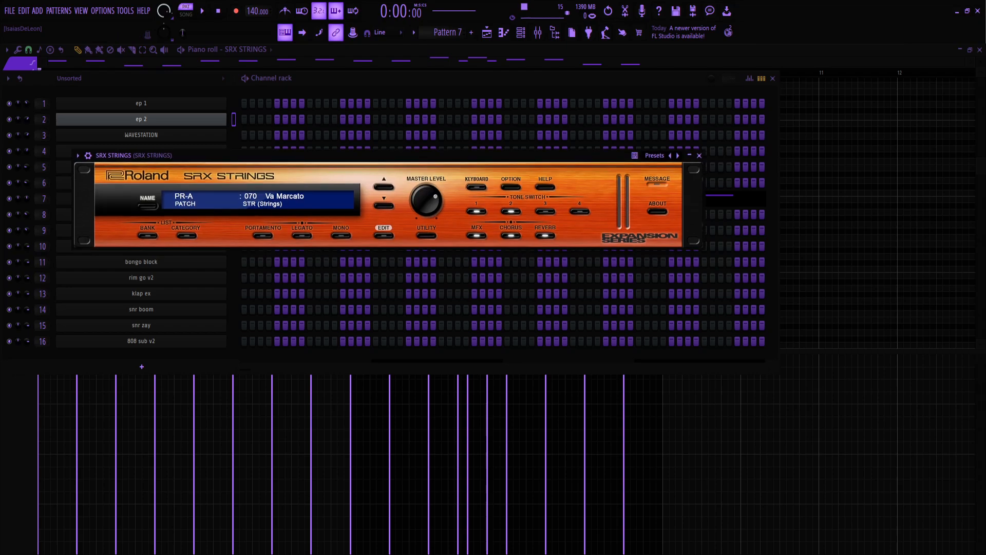
left_click(699, 155)
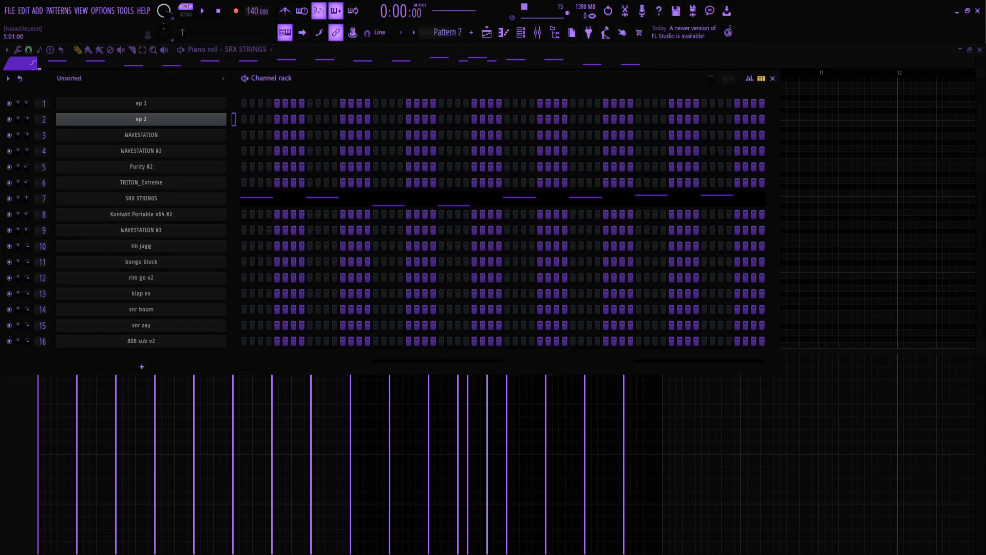
left_click(772, 78)
Step: Switch to Pattern 8, show its Kontakt Portable x64 #2 notes in the piano roll and listen to them from the start
scroll(447, 32, "down", 1)
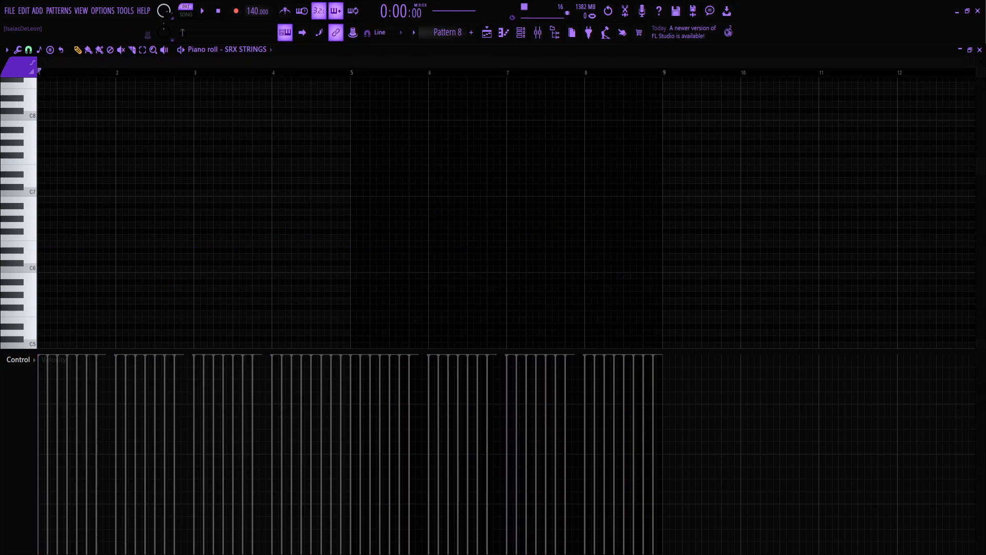
scroll(236, 50, "down", 1)
scroll(493, 205, "down", 3)
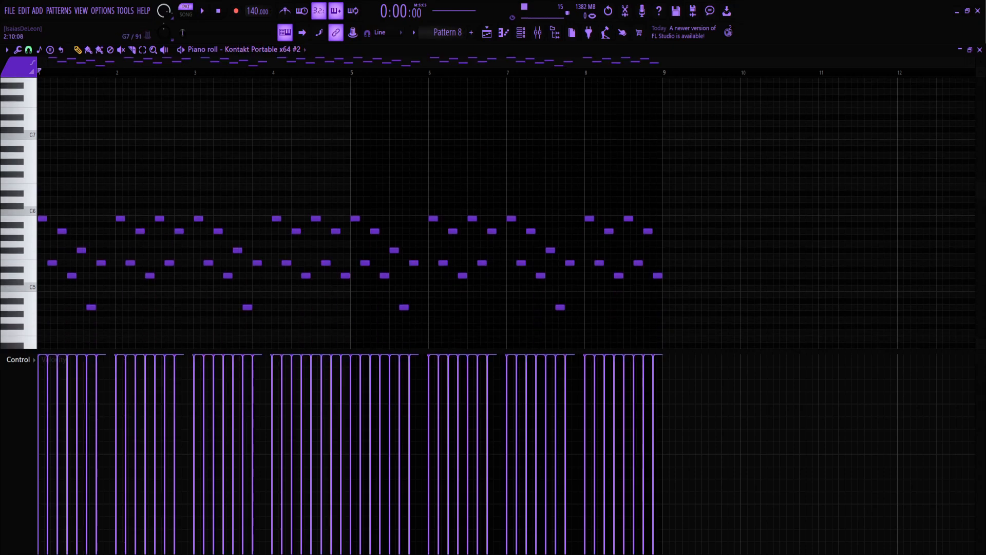
scroll(112, 102, "down", 1)
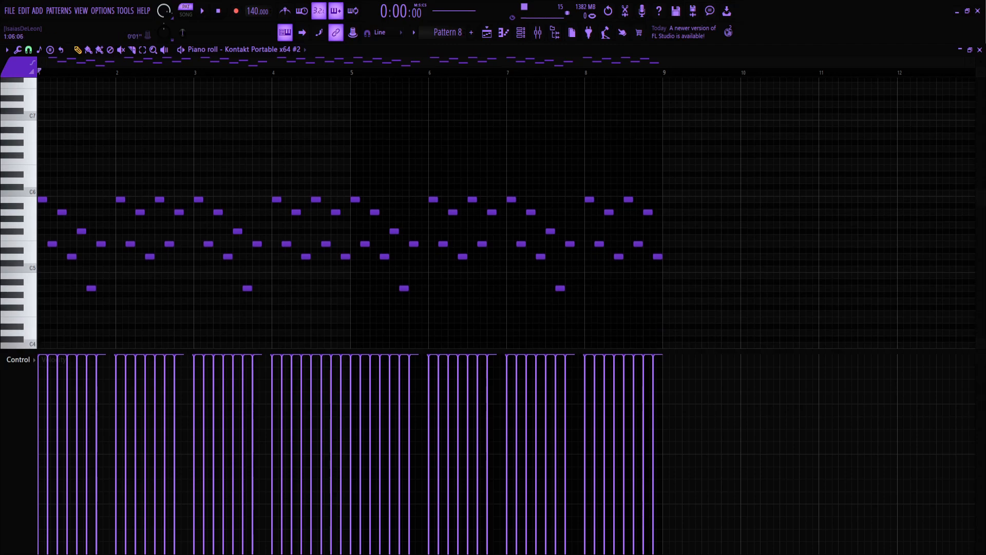
scroll(74, 93, "down", 1)
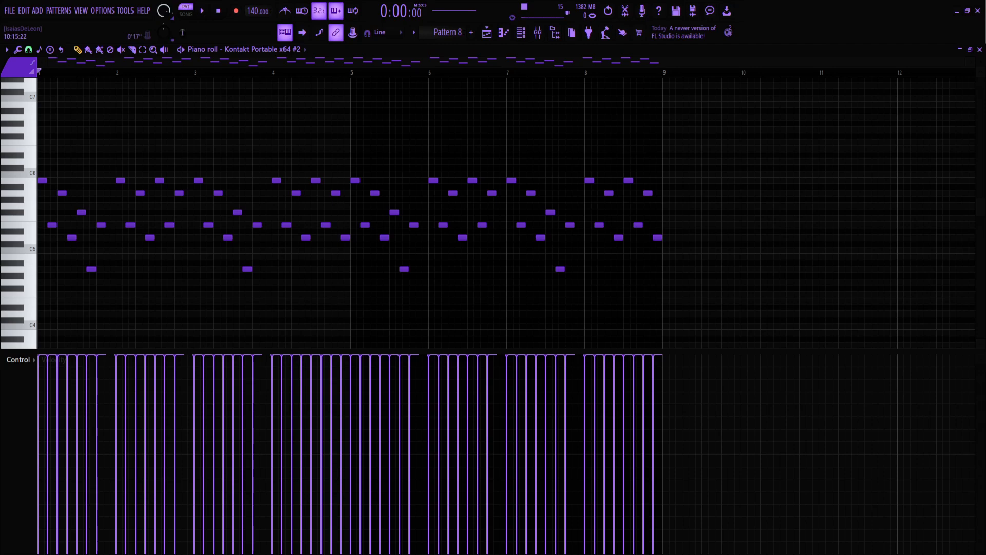
key("space")
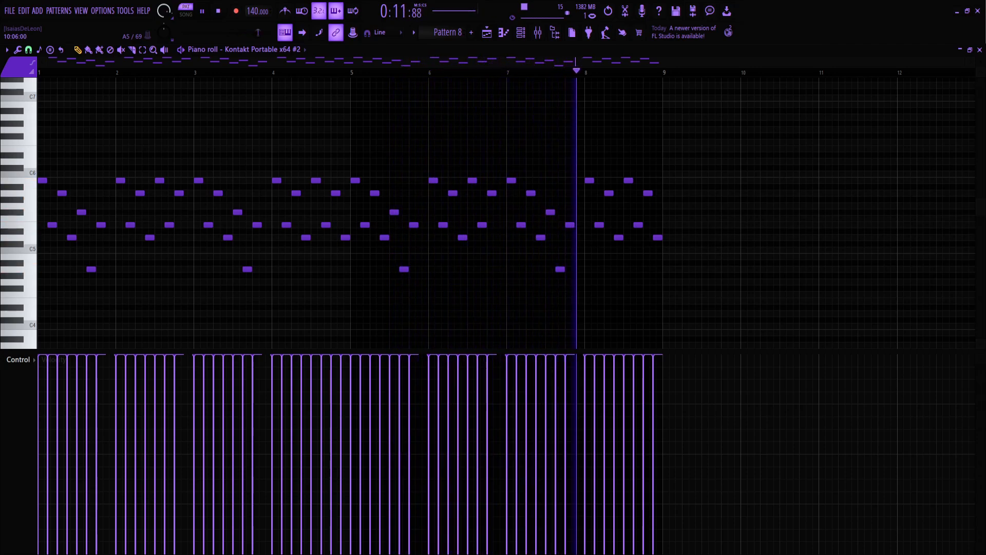
key("space")
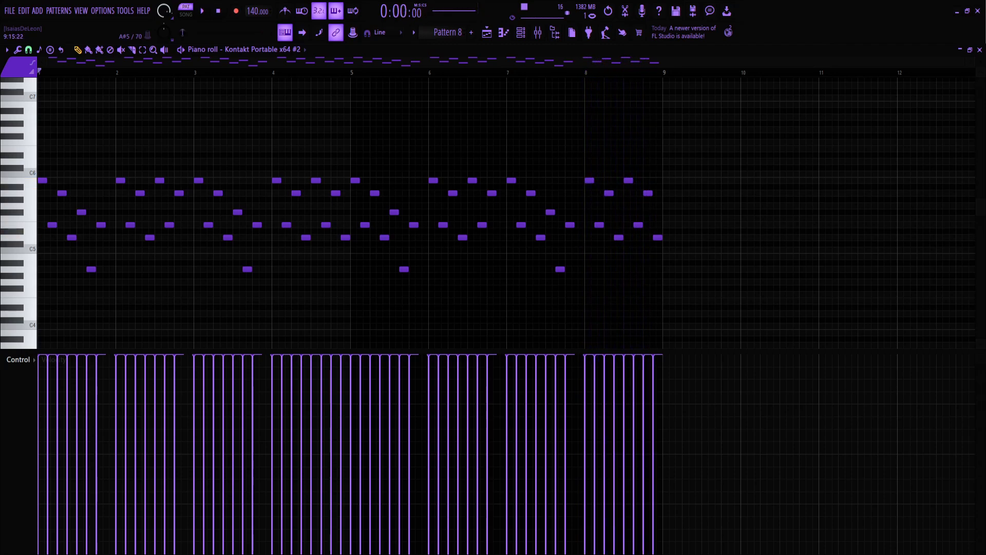
Step: Examine the Kontakt Portable x64 #2 notes of bars 1 to 4 by selecting them and clearing the selection
left_click_drag(343, 158, 38, 324)
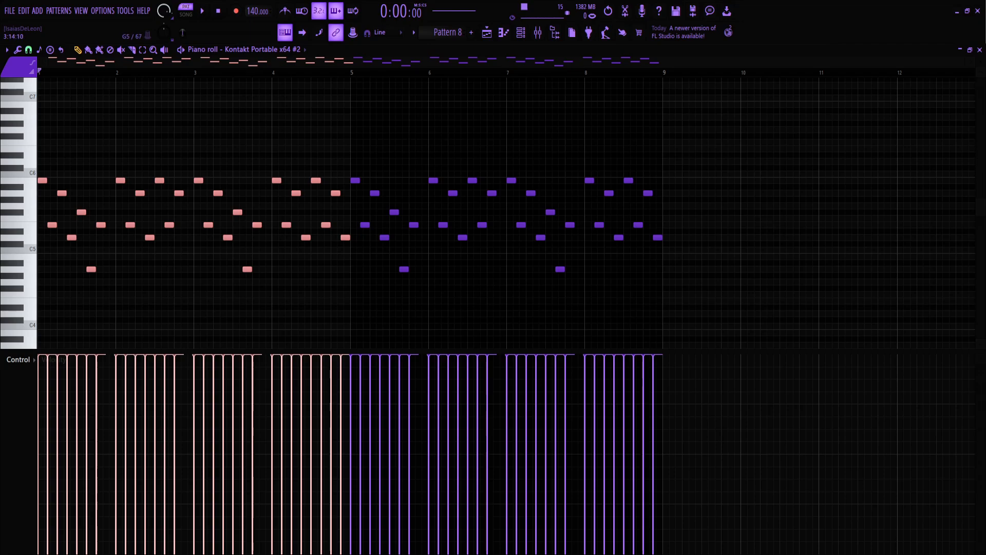
left_click(268, 221, "ctrl")
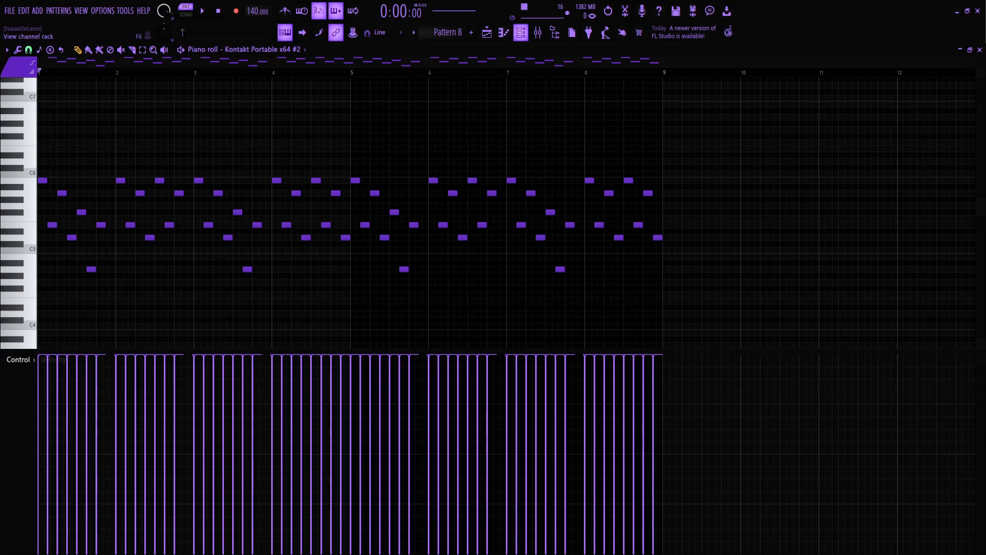
Step: Check the patches loaded in the Kontakt Portable x64 #2 and ep 1 instruments, closing the channel rack and piano roll when done
left_click(520, 32)
left_click(140, 214)
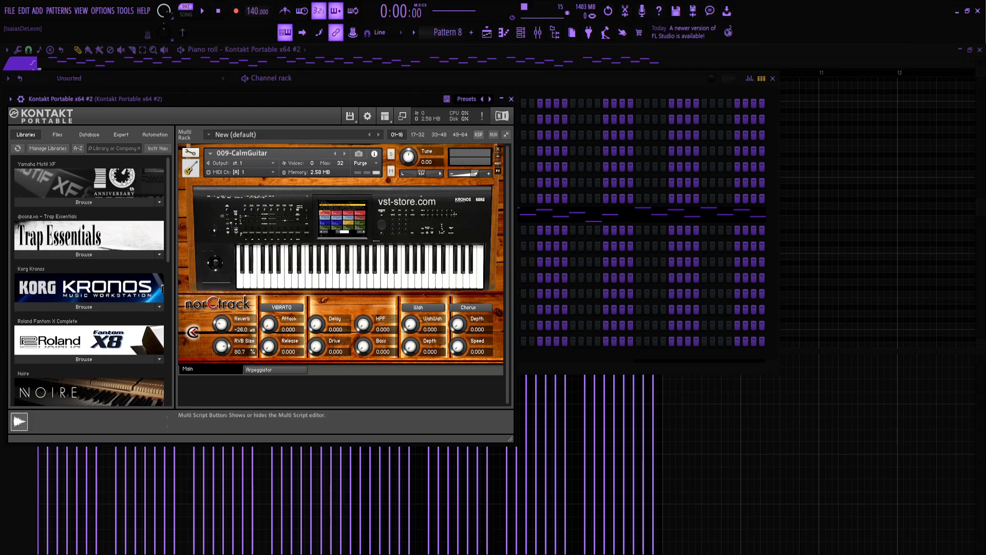
left_click(511, 99)
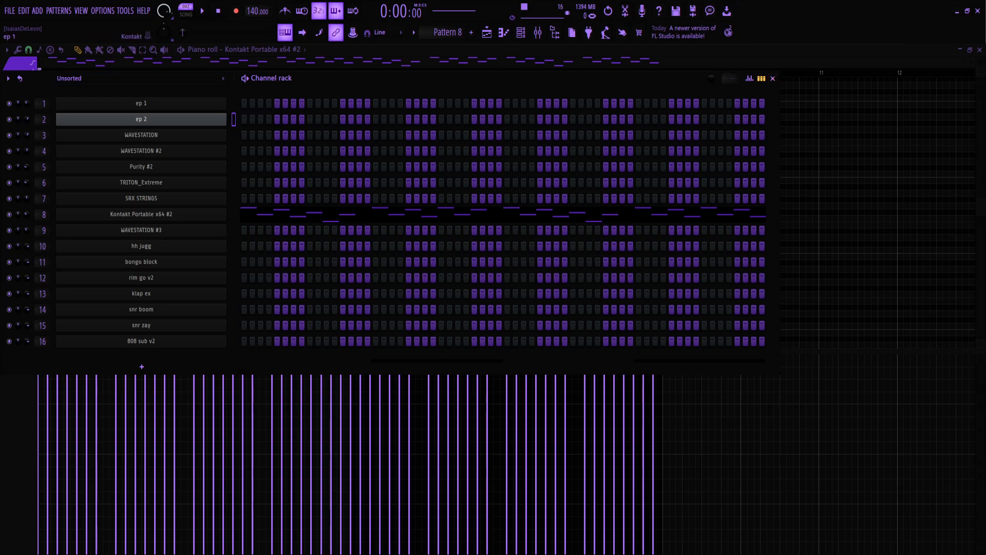
left_click(141, 104)
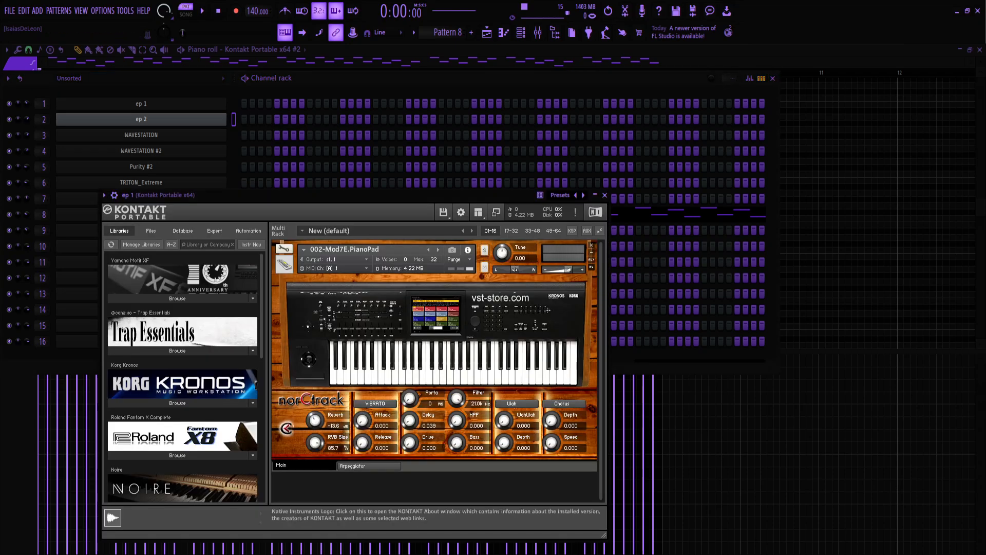
left_click(604, 195)
left_click(772, 78)
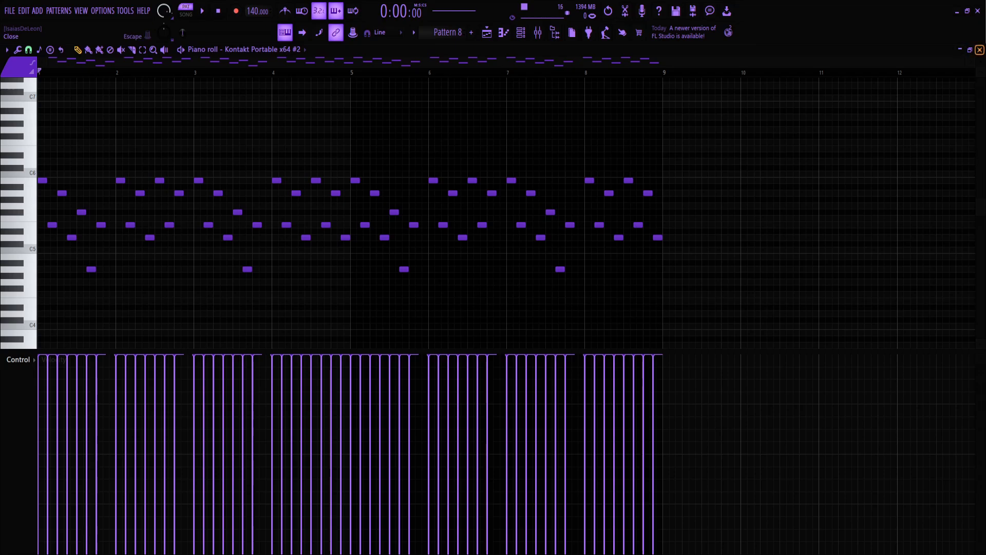
left_click(979, 50)
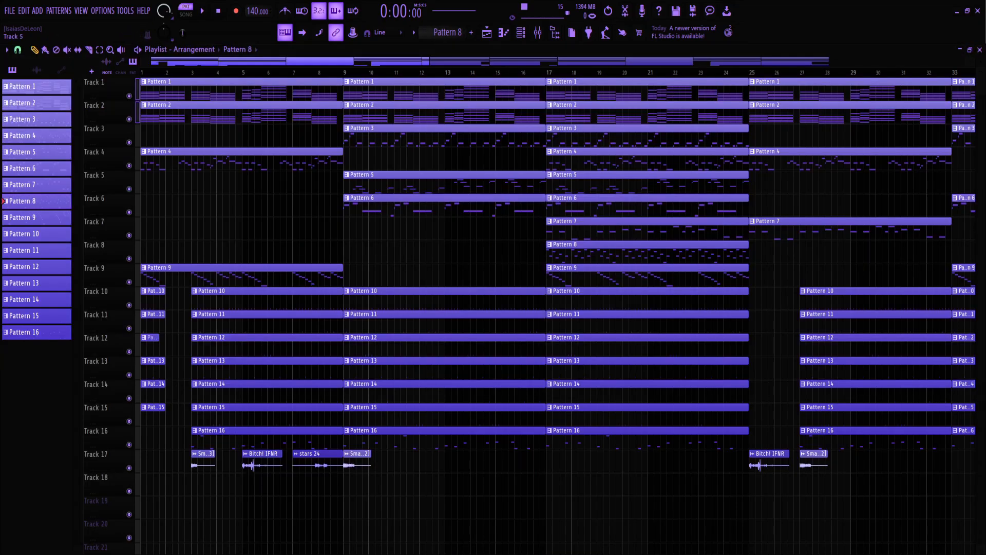
Step: Switch to Pattern 9, show its WAVESTATION #3 notes in the piano roll and listen to them from the start
left_click(503, 33)
key("space")
key("space")
scroll(215, 110, "up", 4)
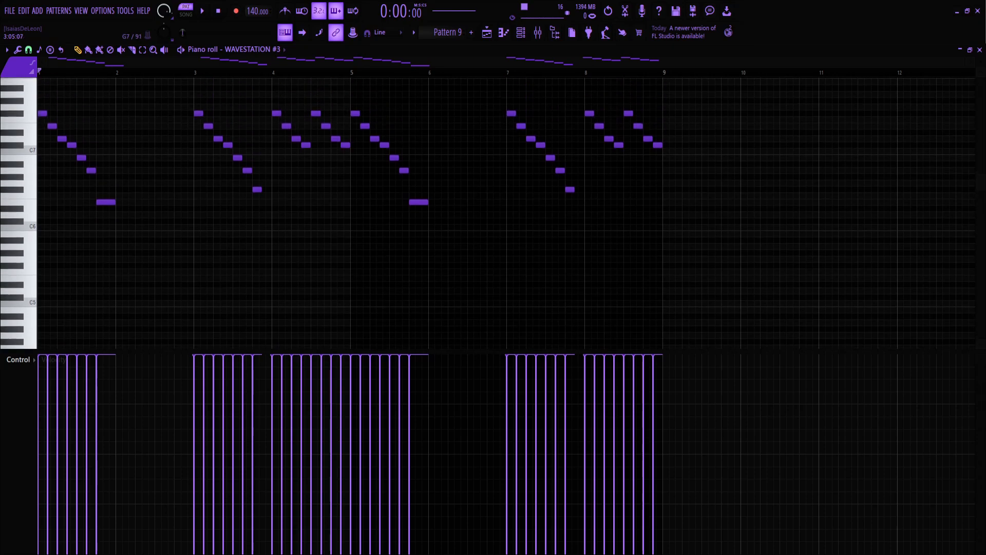
scroll(215, 110, "up", 3)
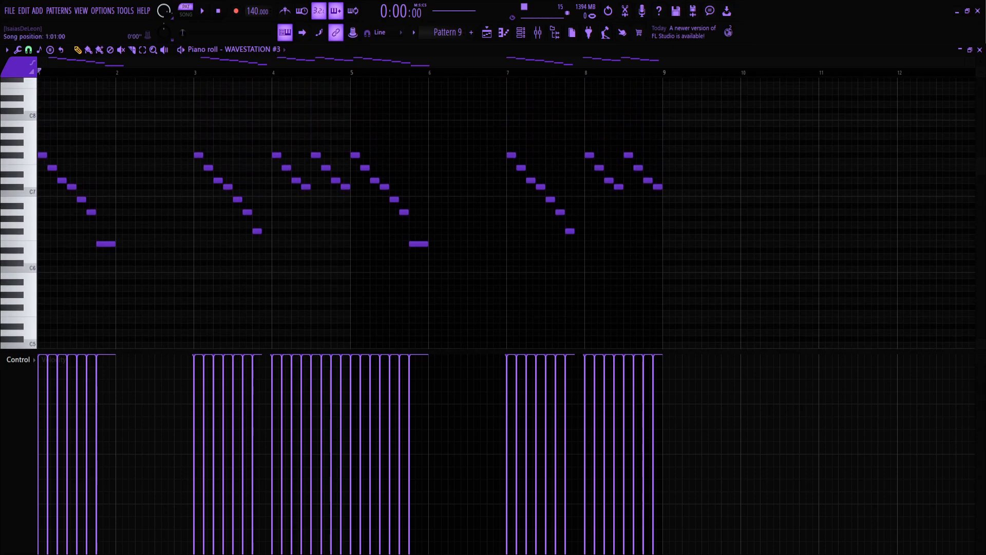
left_click(202, 11)
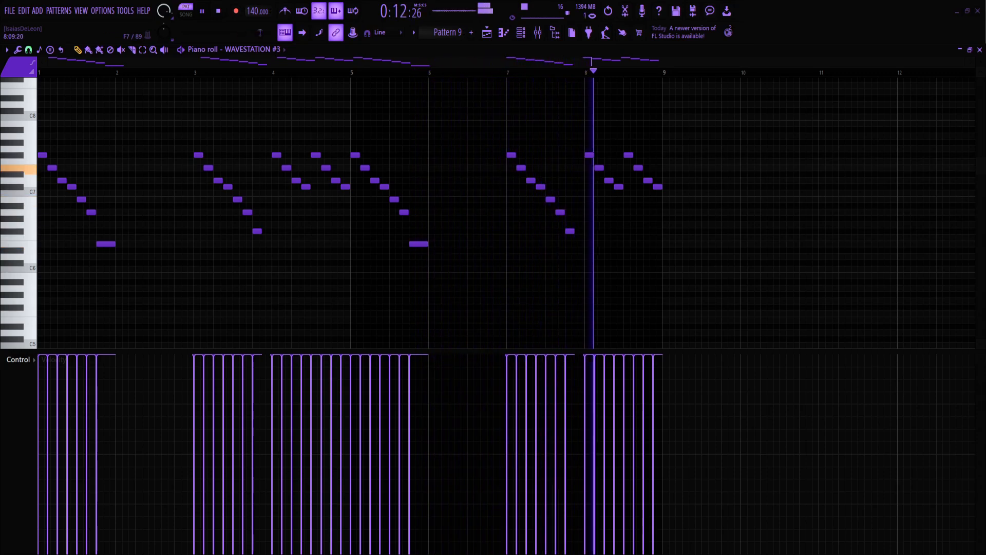
key("space")
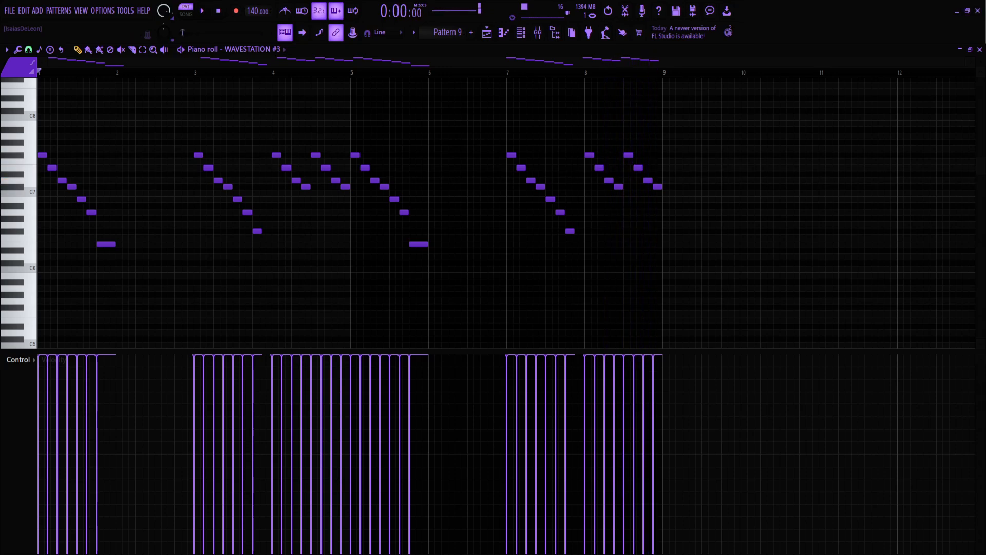
Step: Examine the empty bars 2 and 6 of the WAVESTATION #3 melody and select the first four descending notes of bar 3
scroll(729, 173, "up", 1)
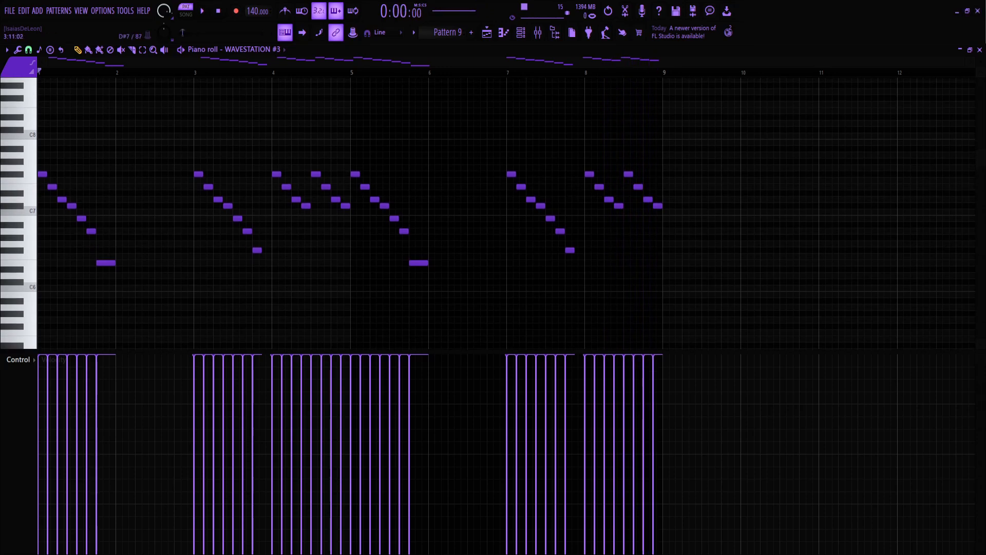
left_click_drag(118, 164, 190, 284)
left_click_drag(432, 164, 502, 285)
left_click_drag(193, 171, 231, 222)
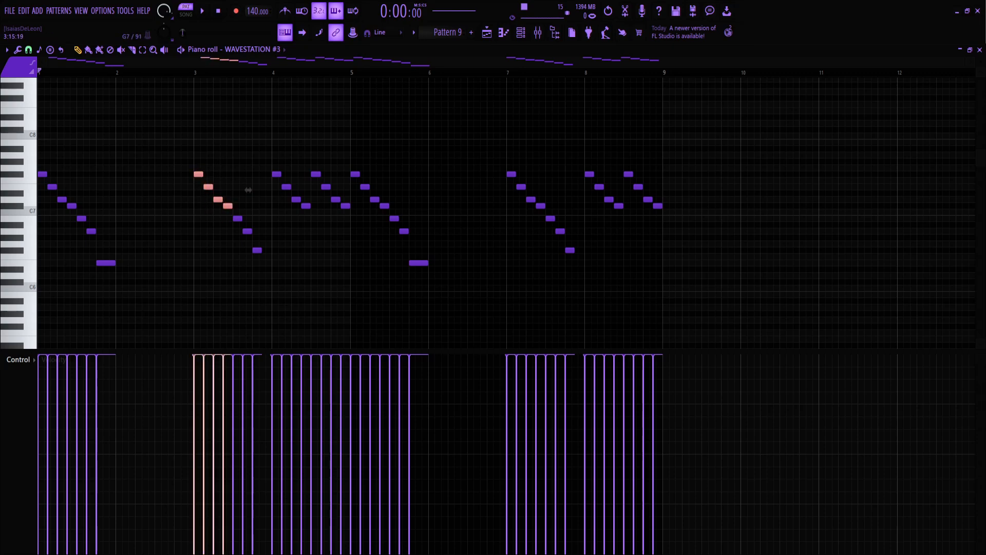
Step: Listen to the WAVESTATION #3 notes from bar 4 and compare them with bar 8, closing the piano roll when done
left_click_drag(267, 163, 347, 215)
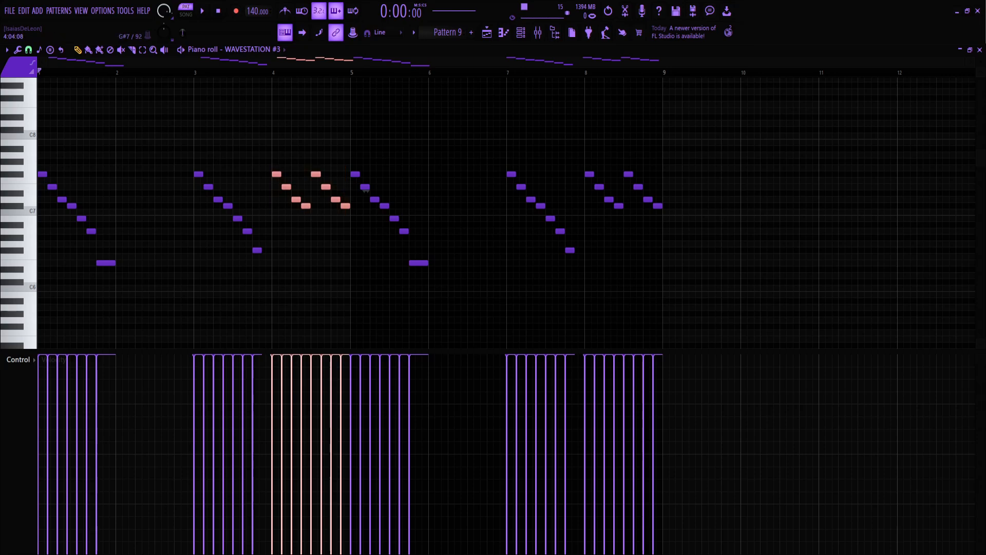
left_click(273, 72)
key("space")
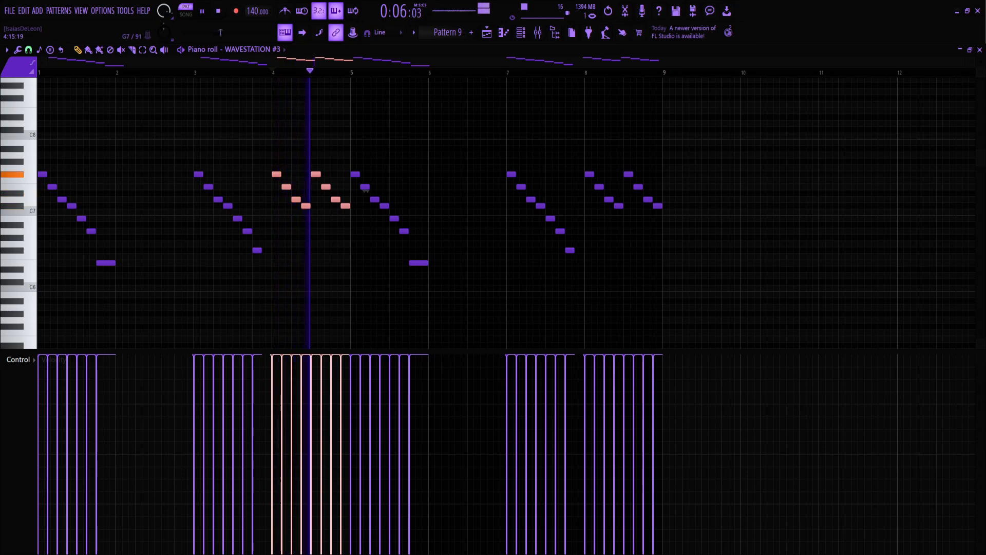
key("space")
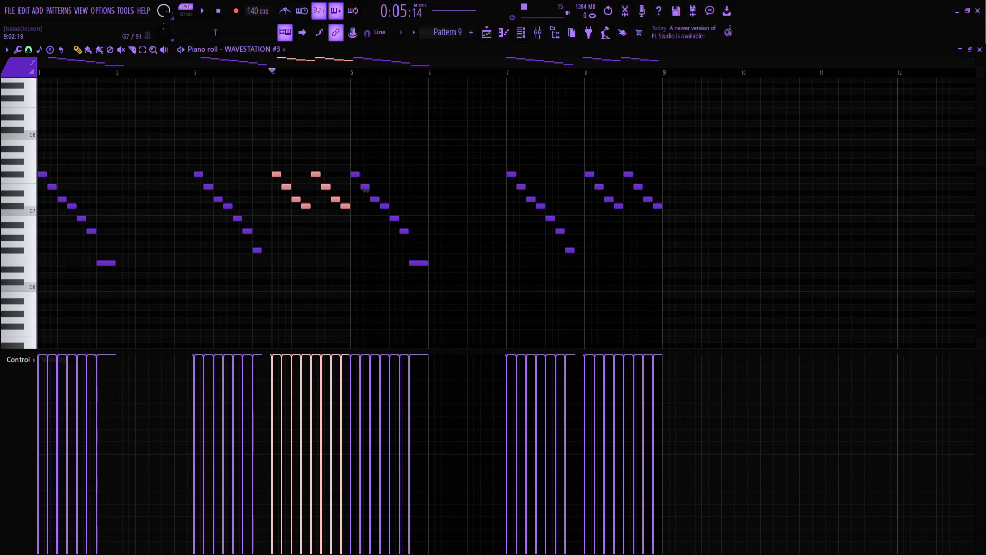
left_click_drag(689, 139, 583, 222)
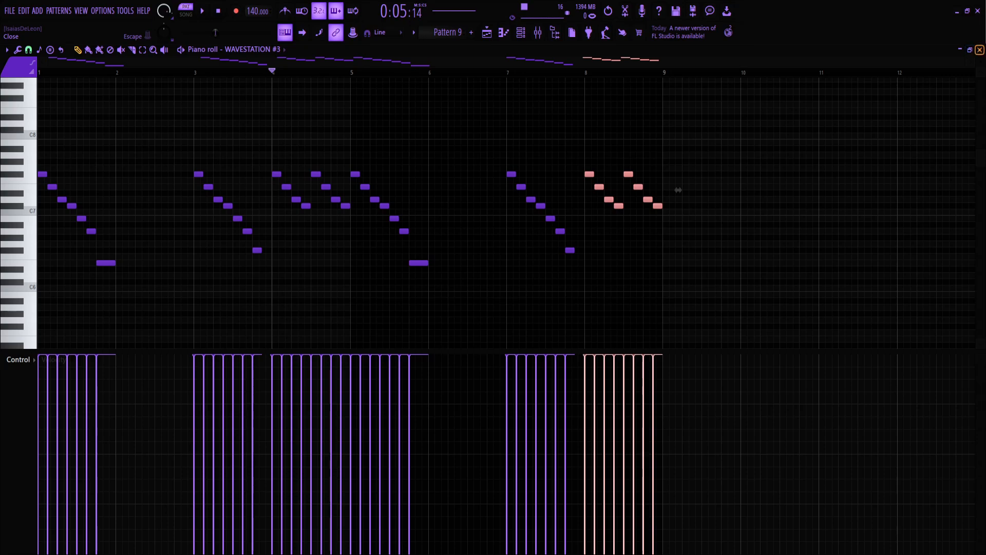
left_click(979, 49)
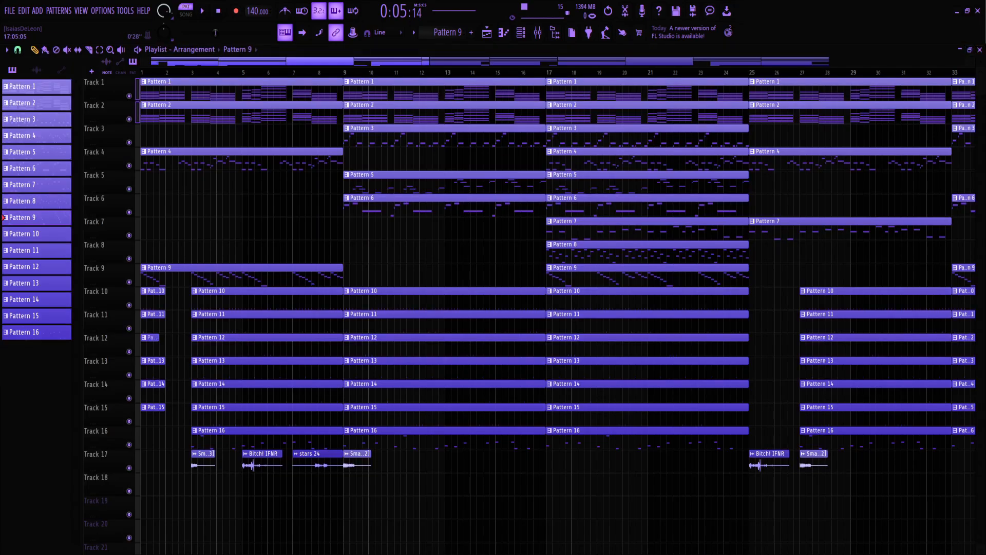
Step: Isolate playlist Tracks 1 to 9 and listen to them over the time selection from bar 17 to 25, clearing it when done
left_click_drag(547, 72, 750, 72)
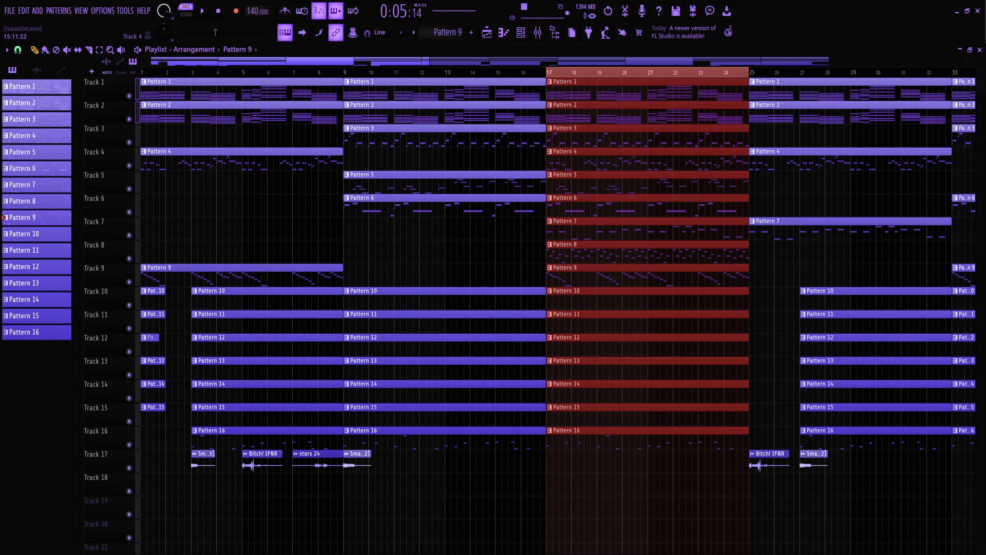
left_click(278, 275)
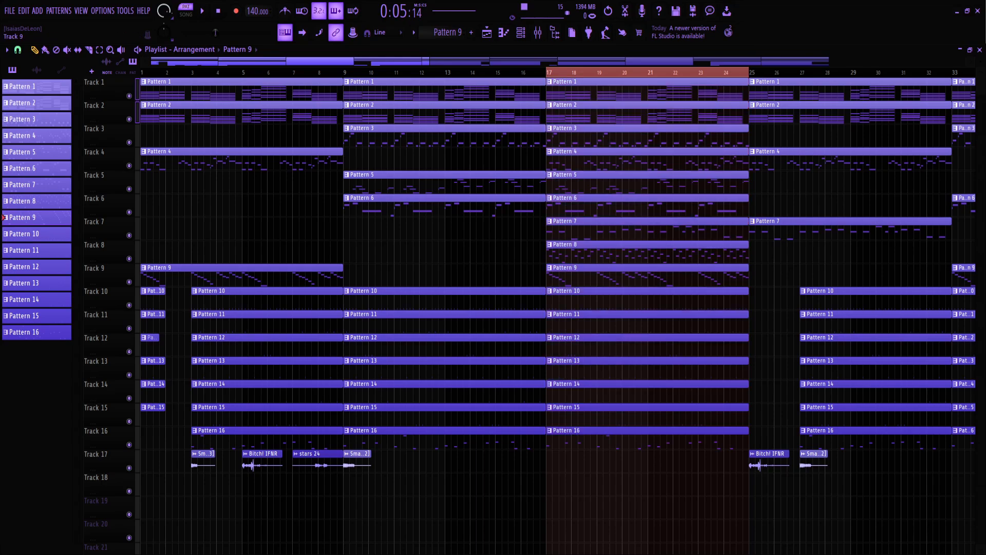
right_click(129, 119)
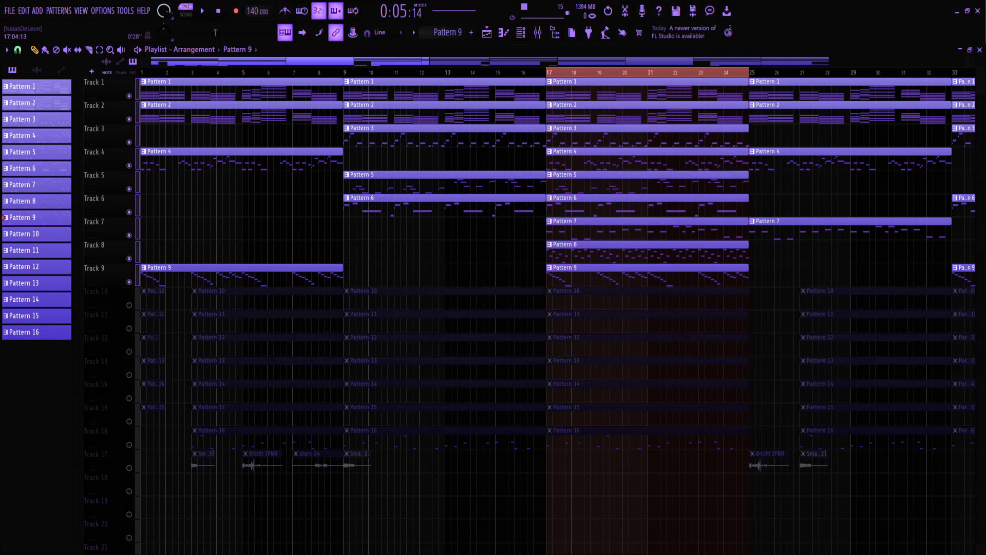
key("space")
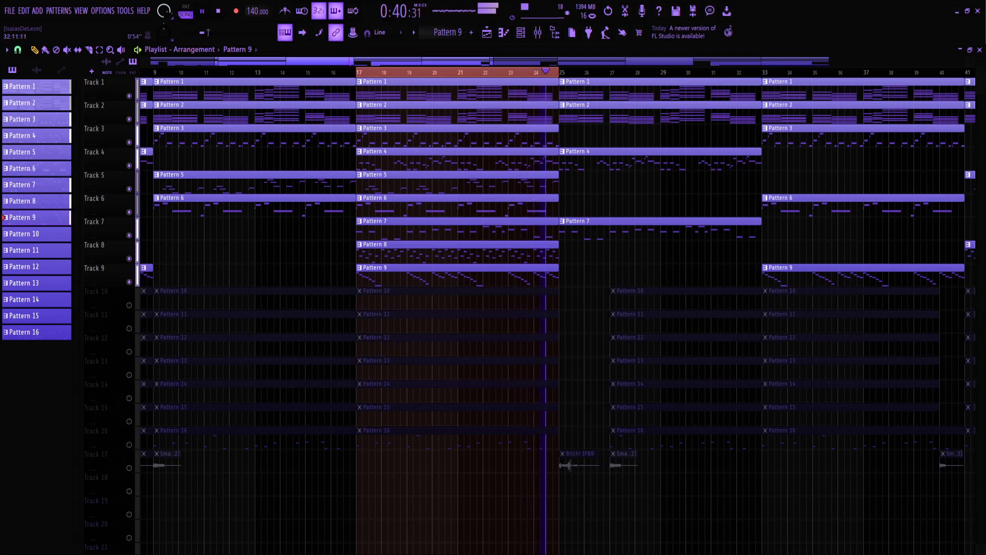
key("space")
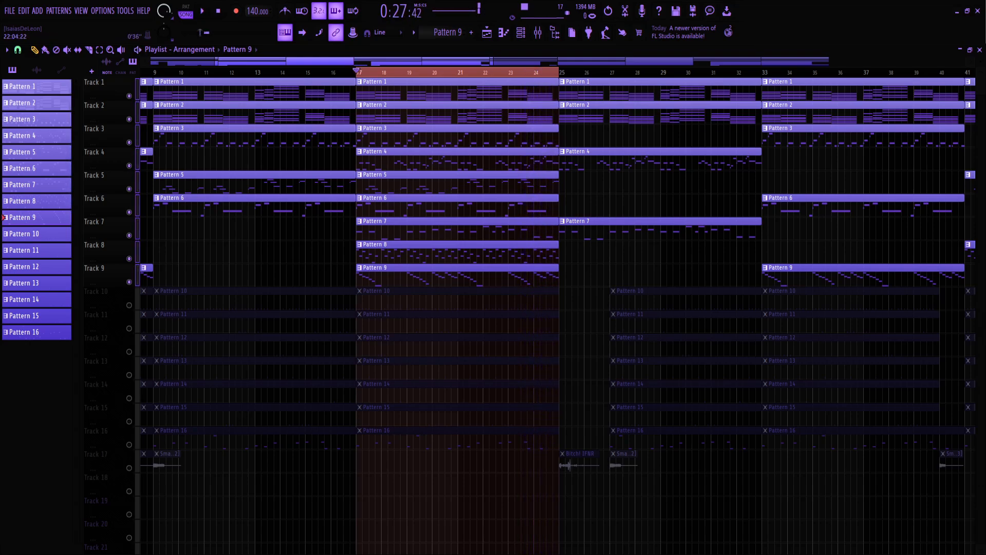
left_click(489, 73, "ctrl")
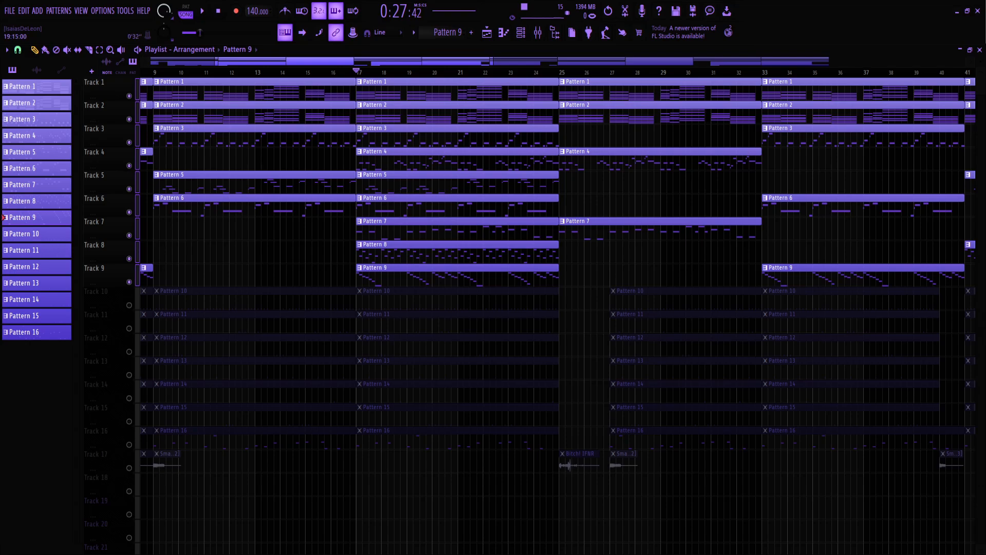
Step: Listen to Tracks 10 to 16 on their own from bar 9 of the playlist
scroll(431, 277, "down", 4)
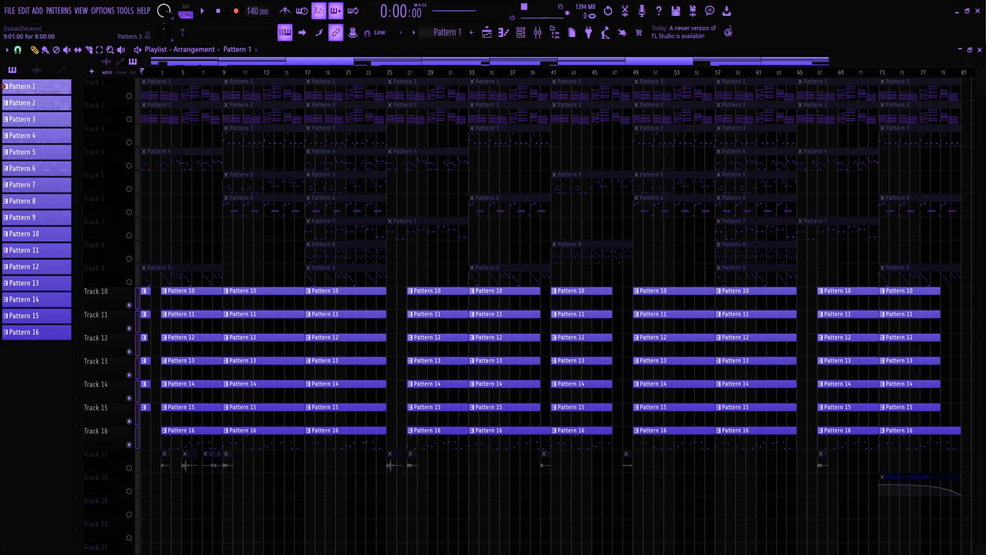
scroll(246, 164, "up", 3)
scroll(278, 164, "left", 2)
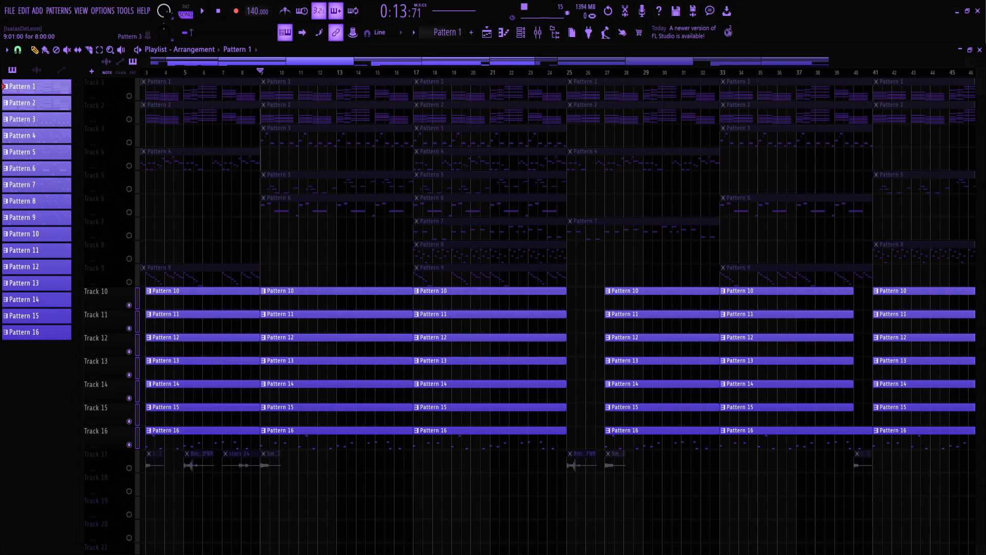
scroll(298, 164, "down", 2)
key("space")
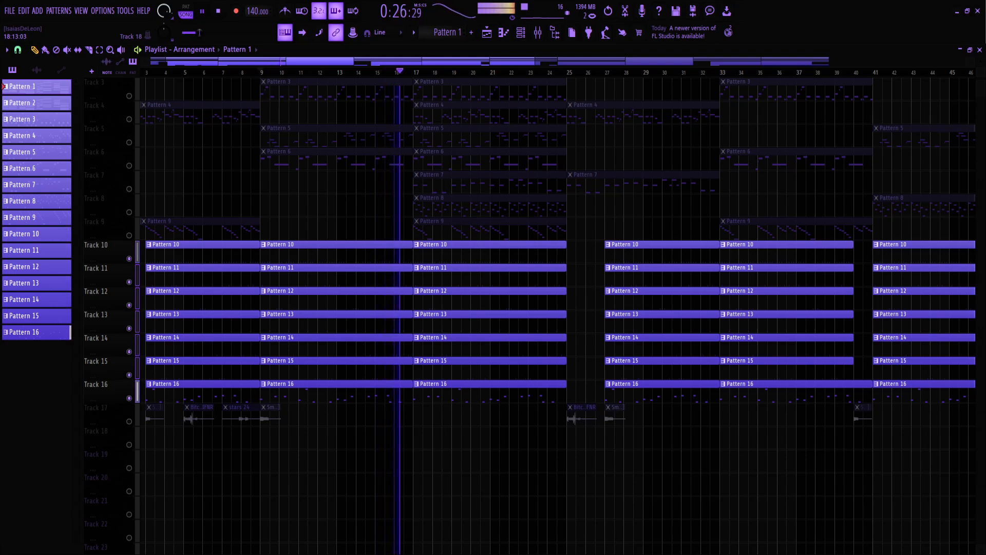
key("space")
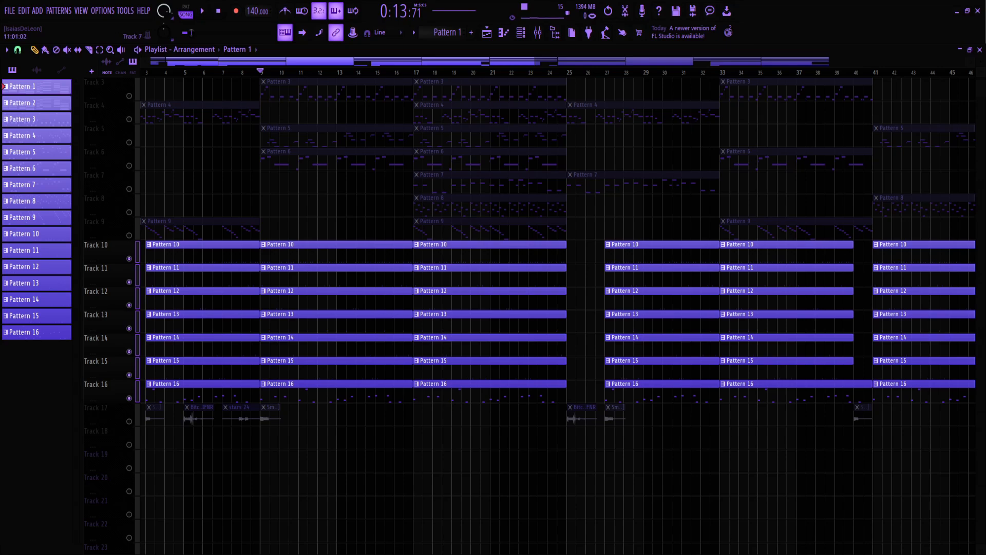
Step: Unmute Tracks 1 and 2, listen to them with Tracks 10 to 16 from bar 9, and restore all playlist tracks
scroll(300, 198, "up", 2)
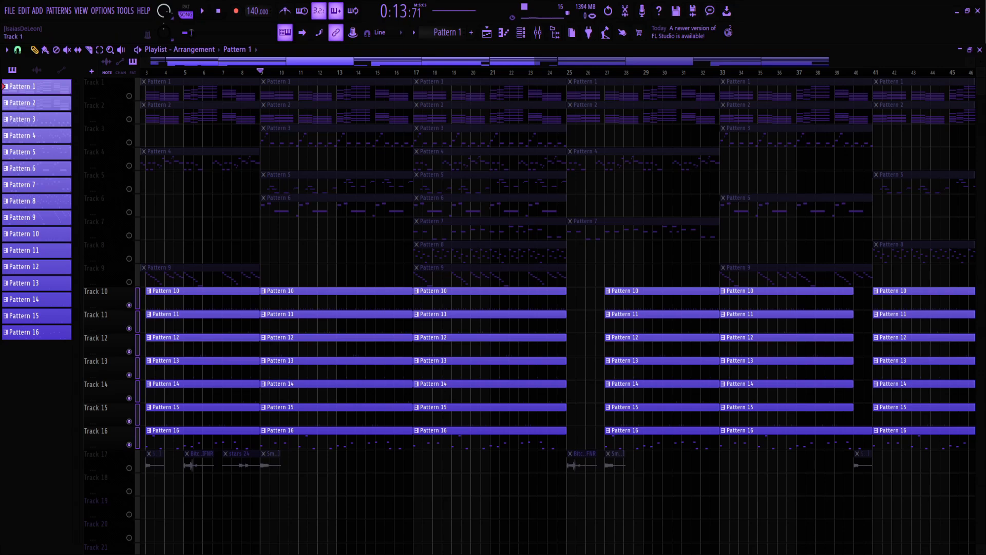
left_click(129, 96)
scroll(283, 159, "up", 3)
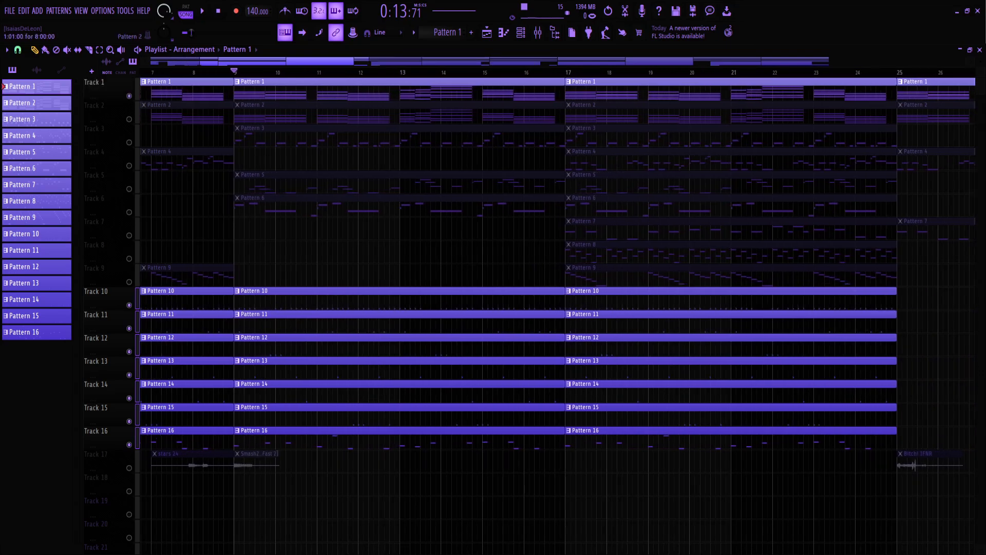
left_click(129, 119)
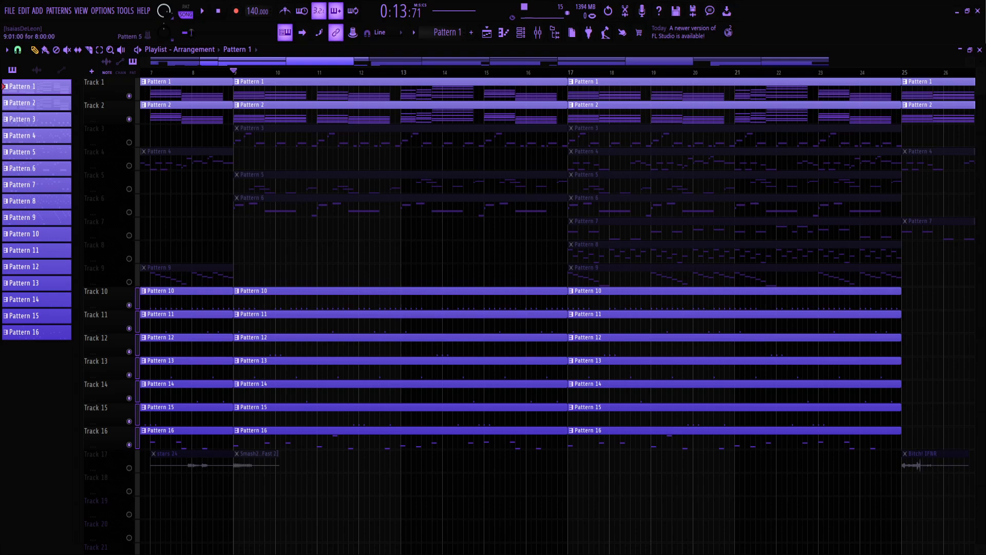
key("space")
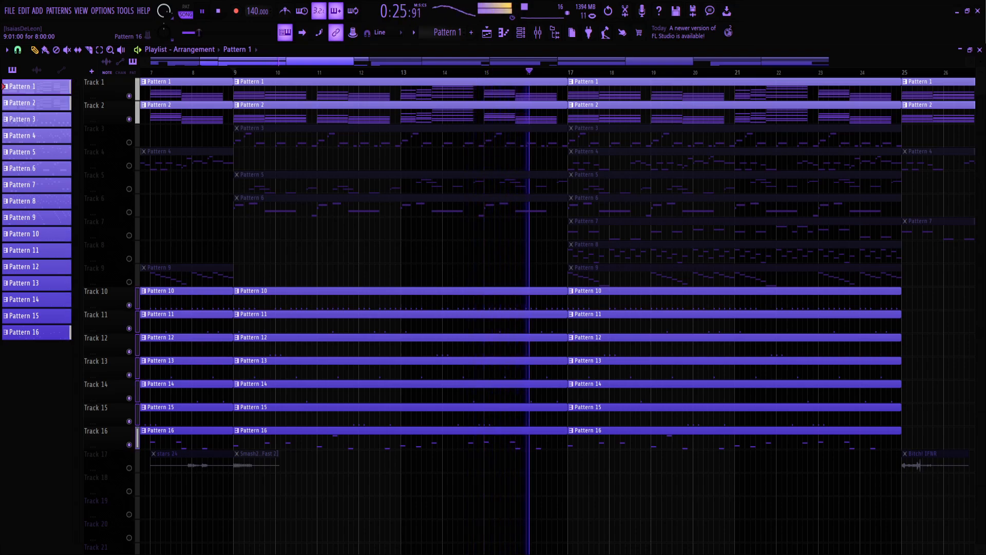
key("space")
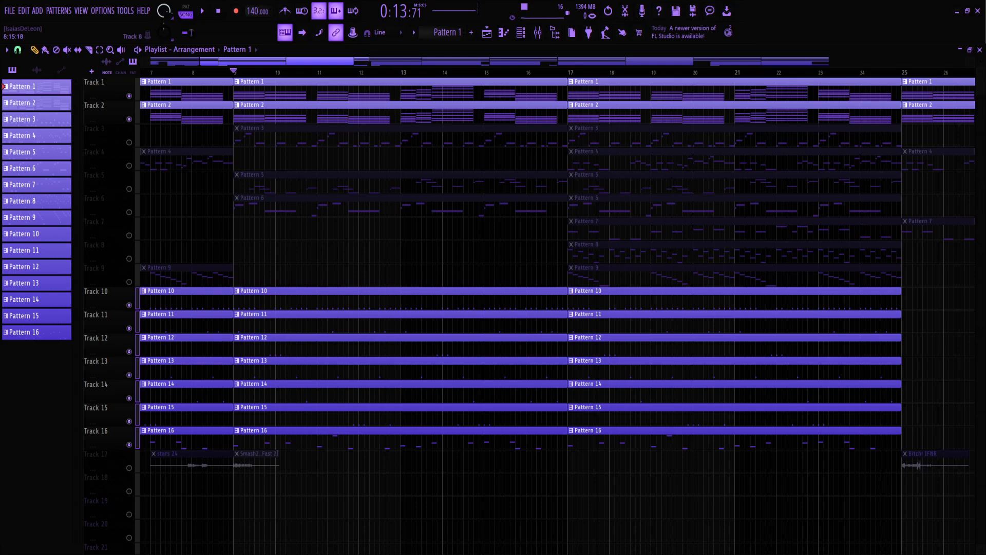
right_click(128, 305)
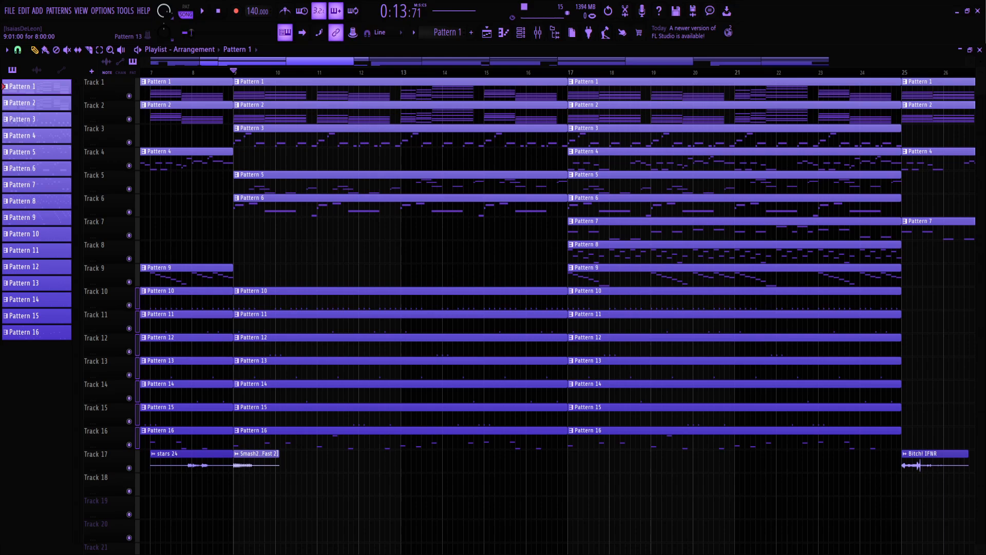
Step: Examine the Pattern 10 hh jugg notes in the piano roll by selecting all of them, closing the editor when done
key("F7")
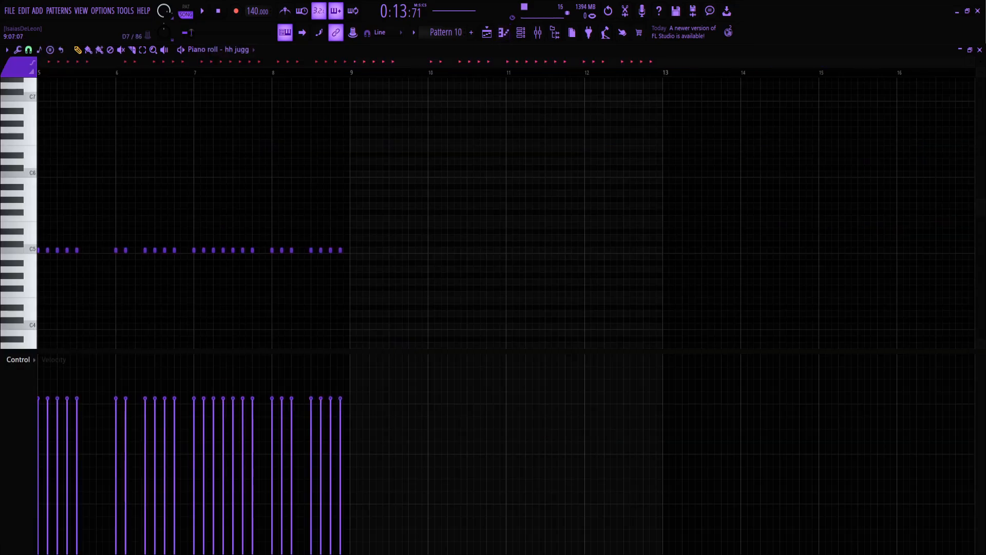
key("ctrl+b")
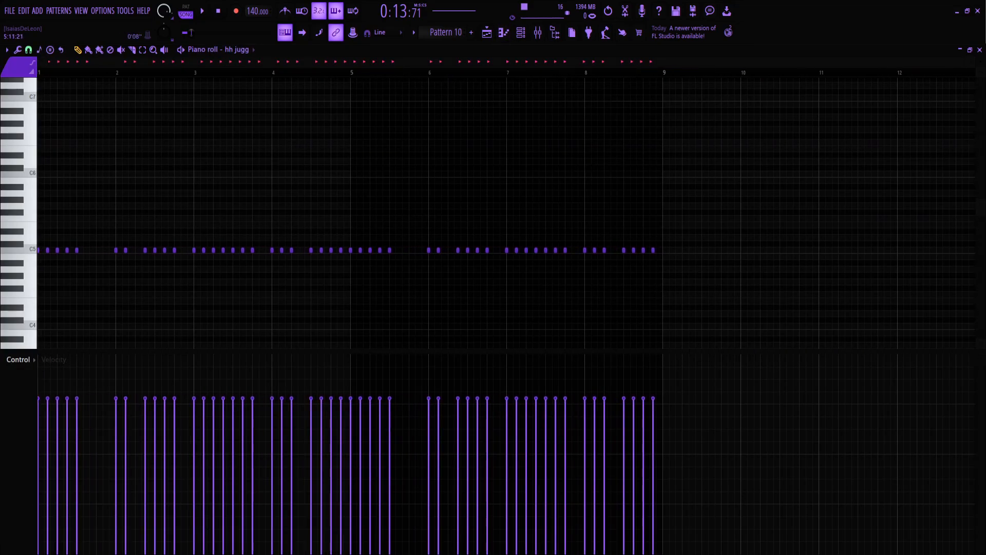
key("ctrl+a")
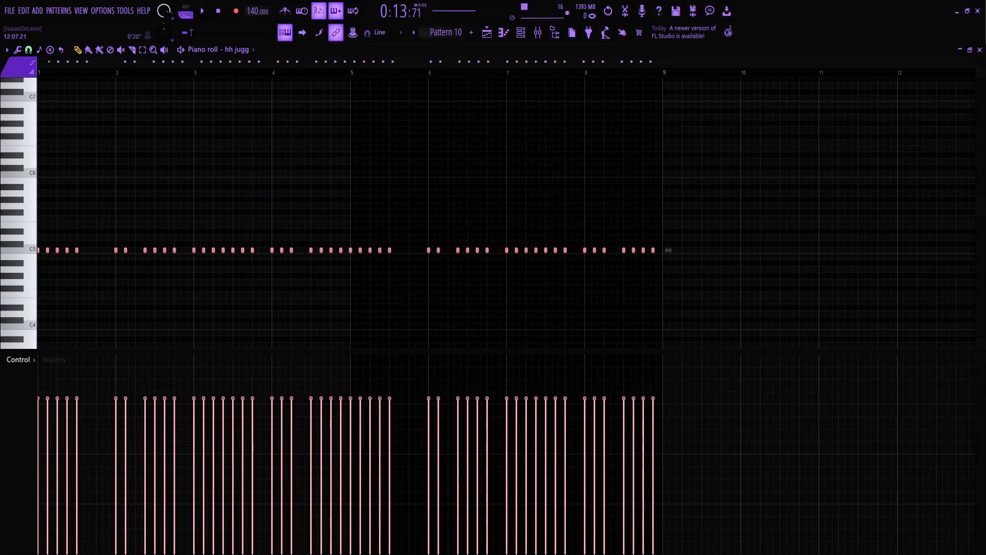
left_click(979, 50)
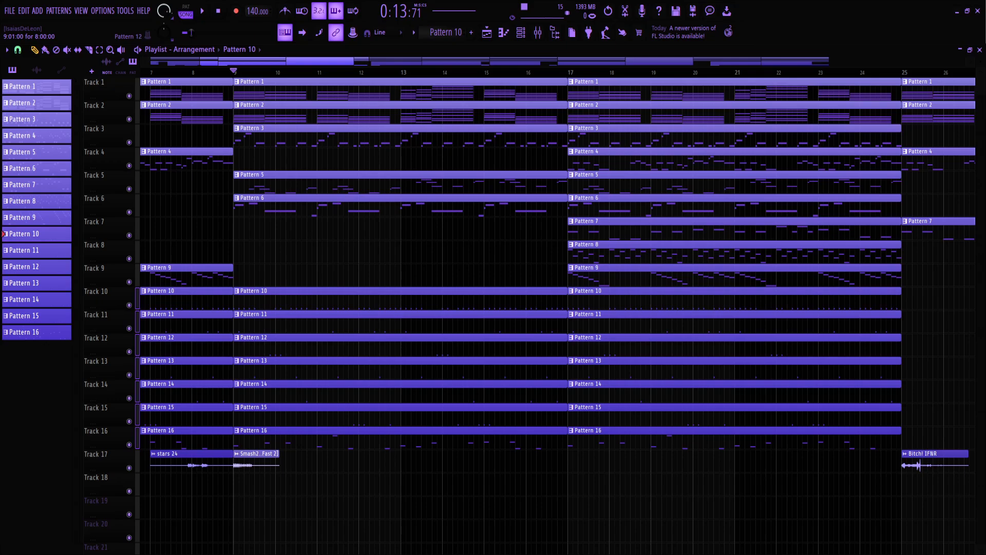
Step: Play the whole arrangement from the start of the playlist
scroll(402, 89, "down", 6)
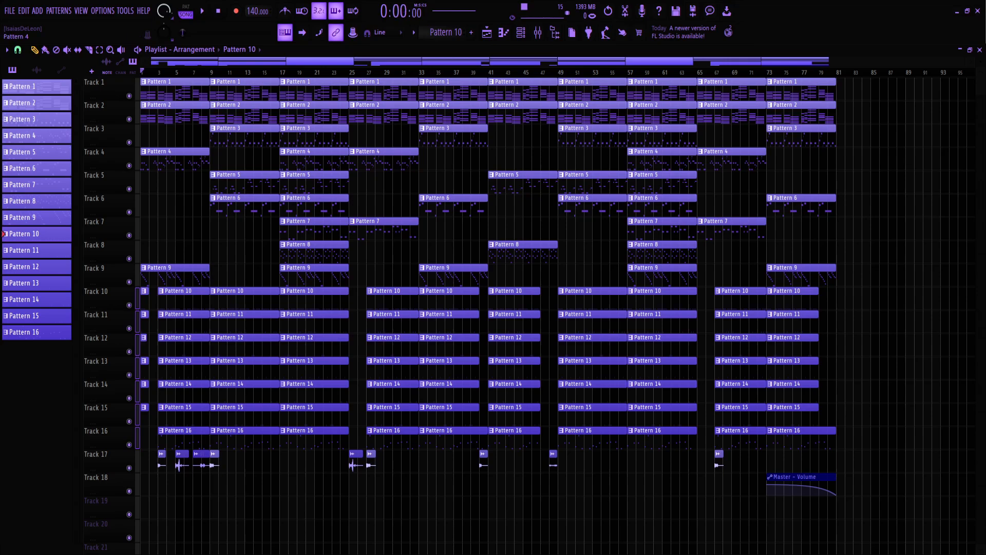
key("space")
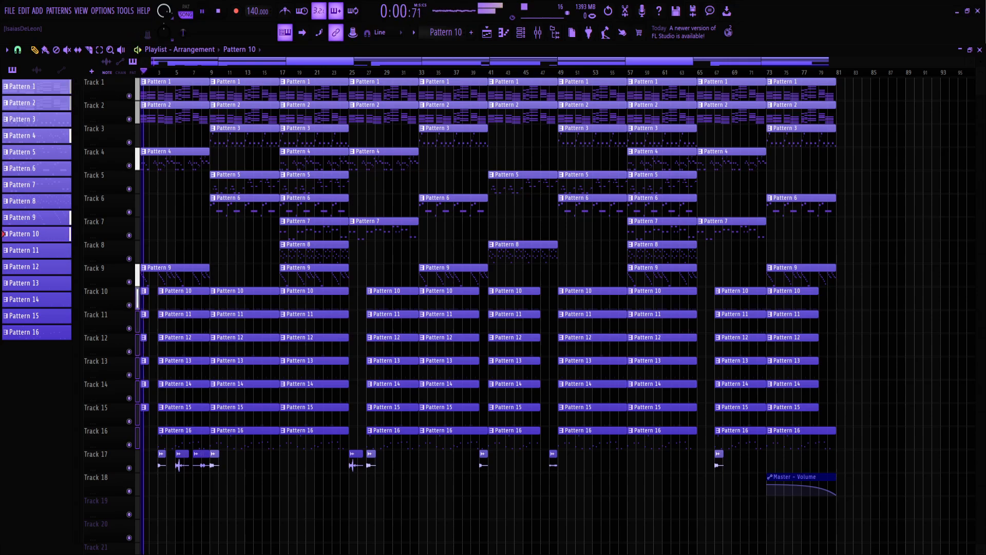